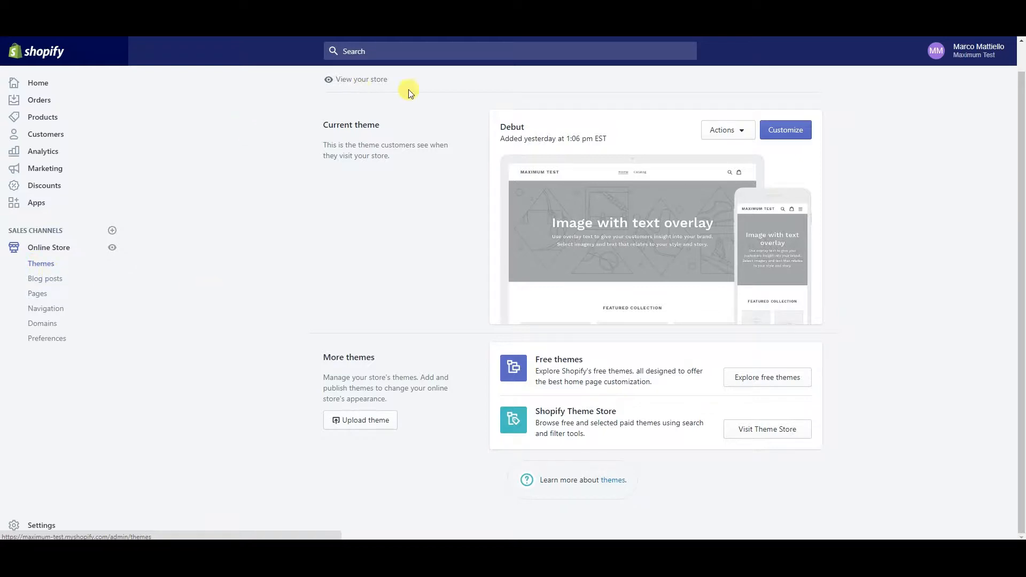
Add the free Brooklyn theme in the Classic style to the store's theme library
{"action": "left_click_drag", "start_coordinate": [303, 123], "coordinate": [332, 136]}
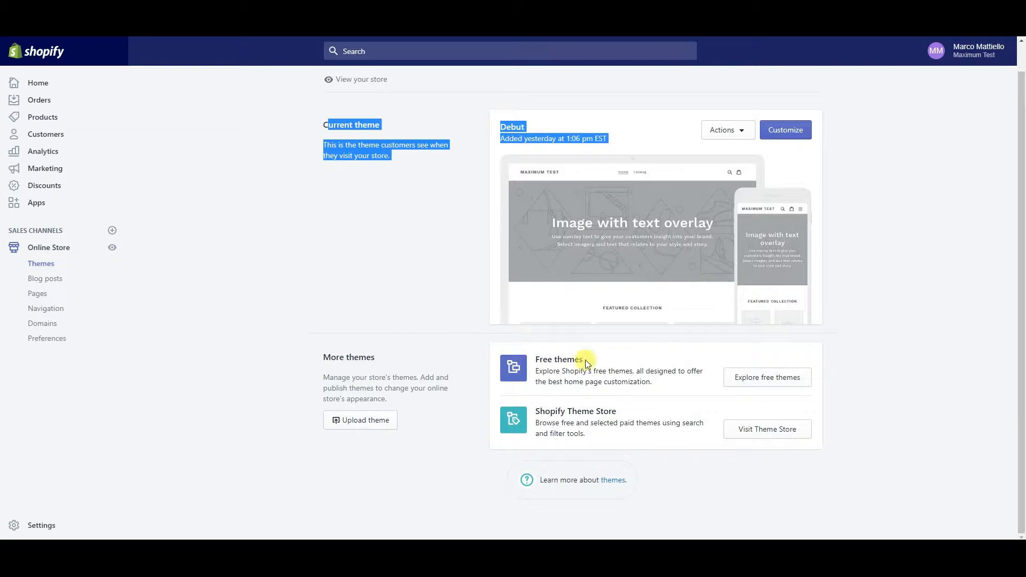
{"action": "left_click", "coordinate": [761, 379]}
{"action": "scroll", "coordinate": [498, 309], "scroll_direction": "down", "scroll_amount": 4}
{"action": "scroll", "coordinate": [497, 309], "scroll_direction": "down", "scroll_amount": 2}
{"action": "left_click", "coordinate": [634, 230]}
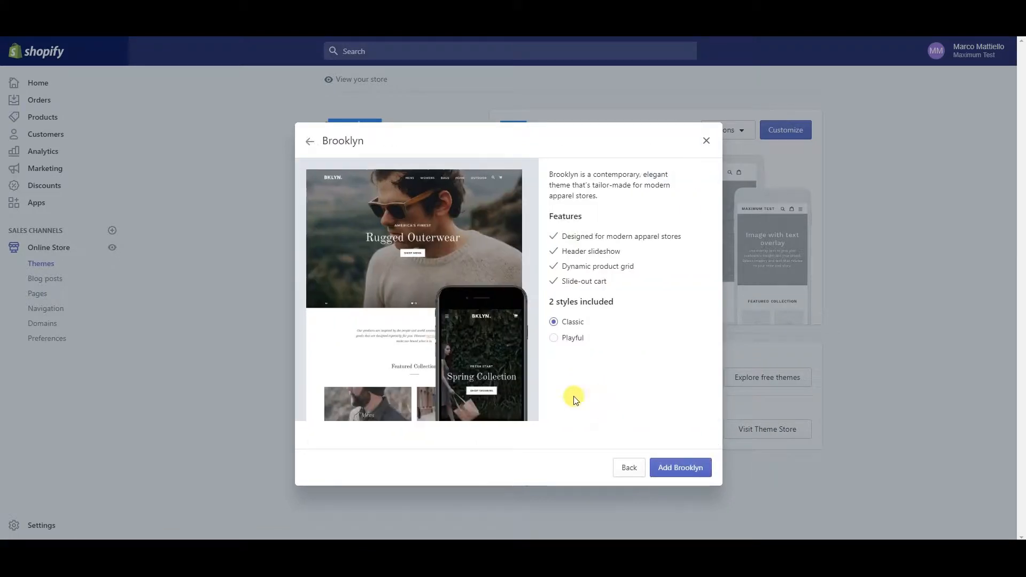
{"action": "left_click", "coordinate": [682, 469]}
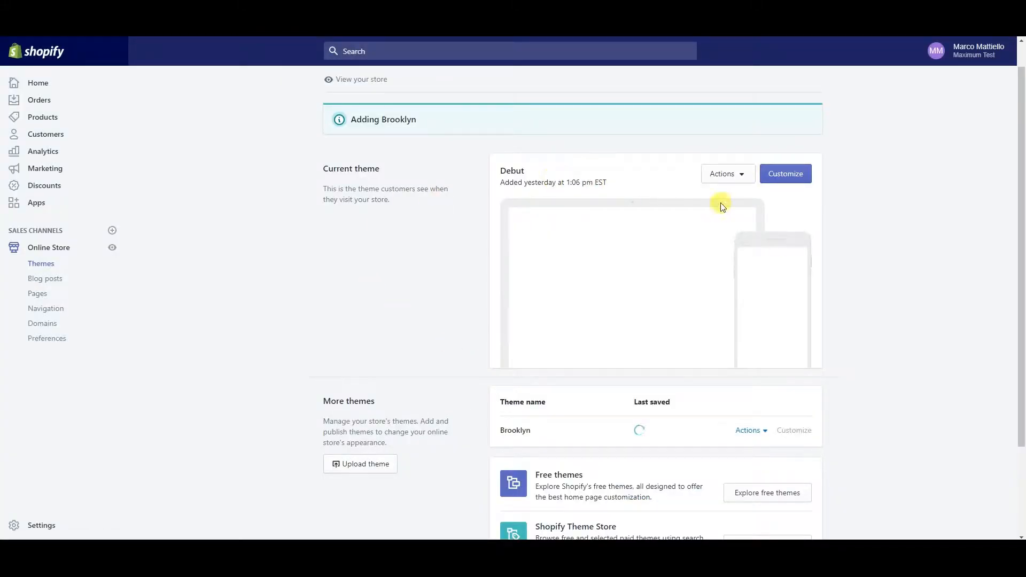
Examine the Brooklyn entry under More themes and compare it with the current theme, Debut
{"action": "scroll", "coordinate": [793, 386], "scroll_direction": "down", "scroll_amount": 2}
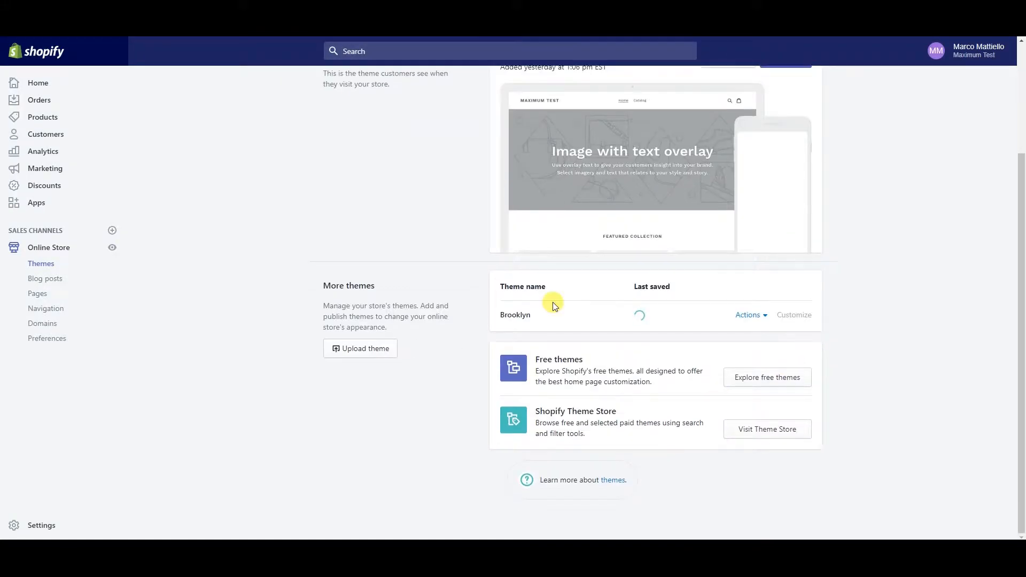
{"action": "left_click_drag", "start_coordinate": [499, 275], "coordinate": [814, 315]}
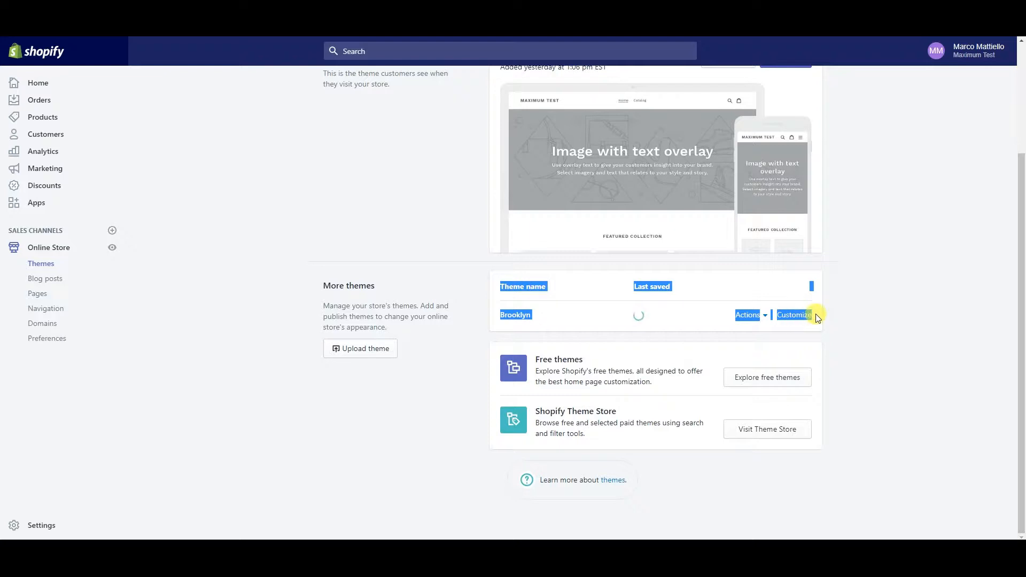
{"action": "scroll", "coordinate": [579, 407], "scroll_direction": "up", "scroll_amount": 3}
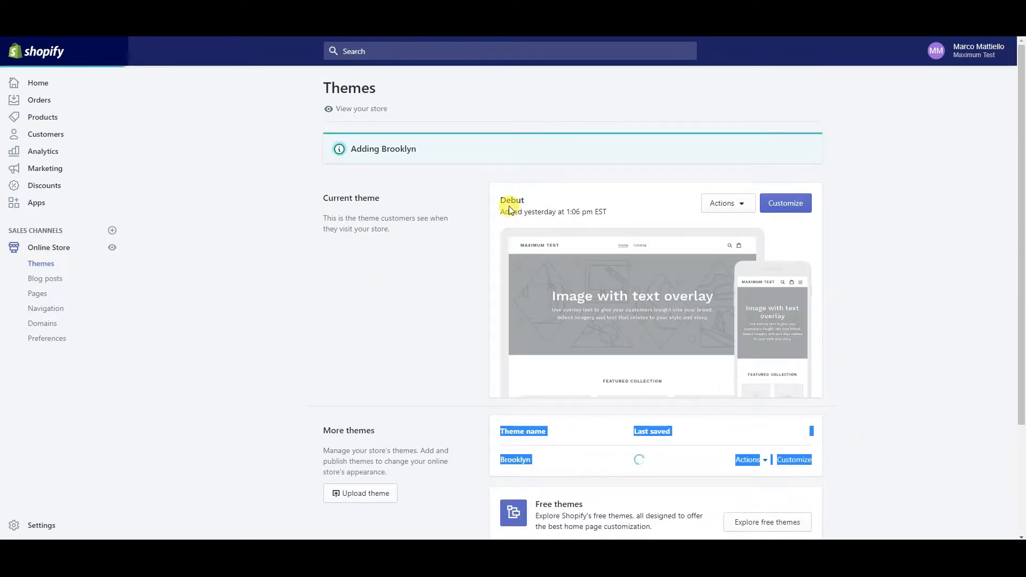
{"action": "left_click", "coordinate": [561, 444]}
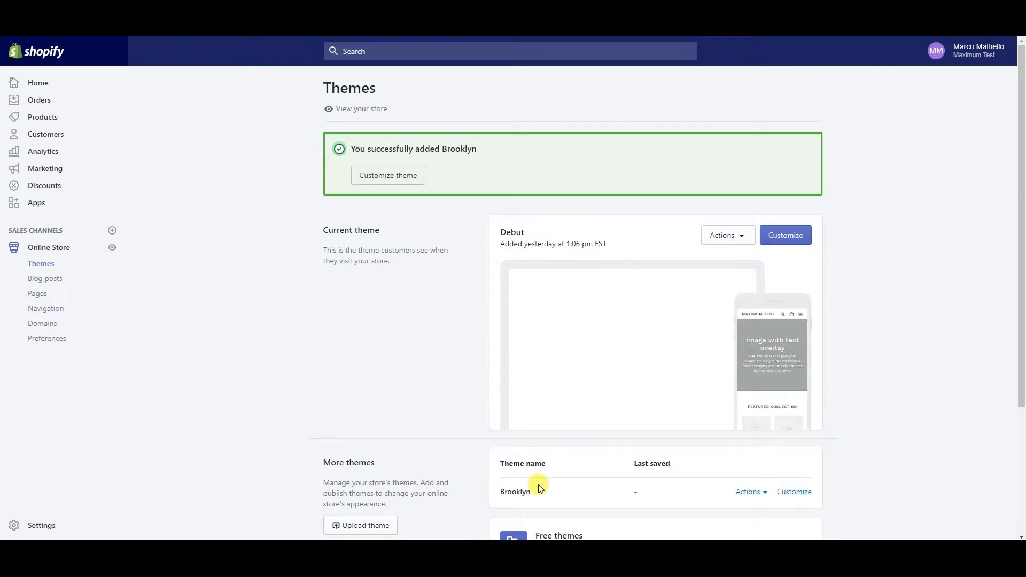
{"action": "scroll", "coordinate": [539, 488], "scroll_direction": "down", "scroll_amount": 2}
{"action": "double_click", "coordinate": [527, 384]}
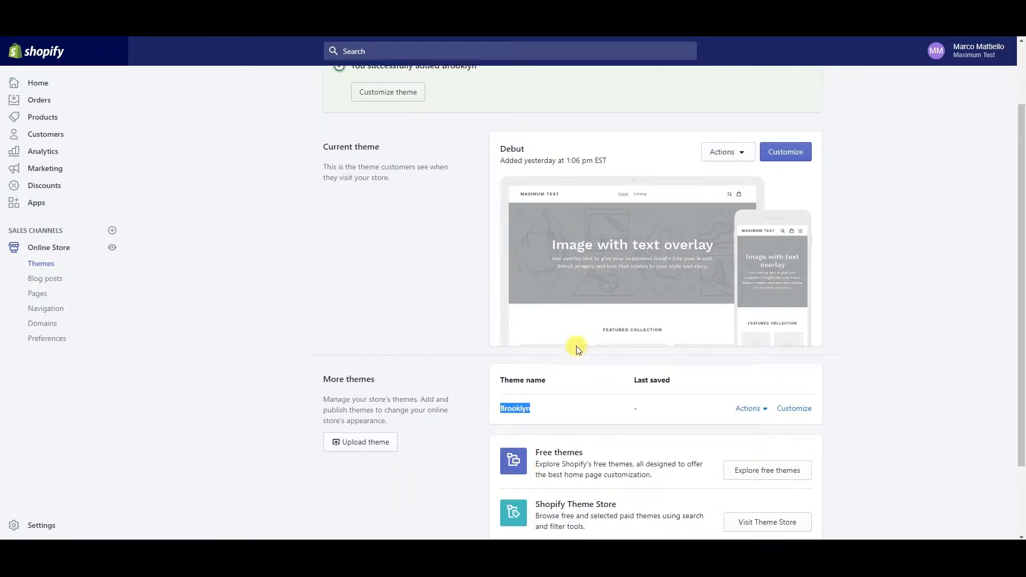
{"action": "scroll", "coordinate": [576, 346], "scroll_direction": "up", "scroll_amount": 2}
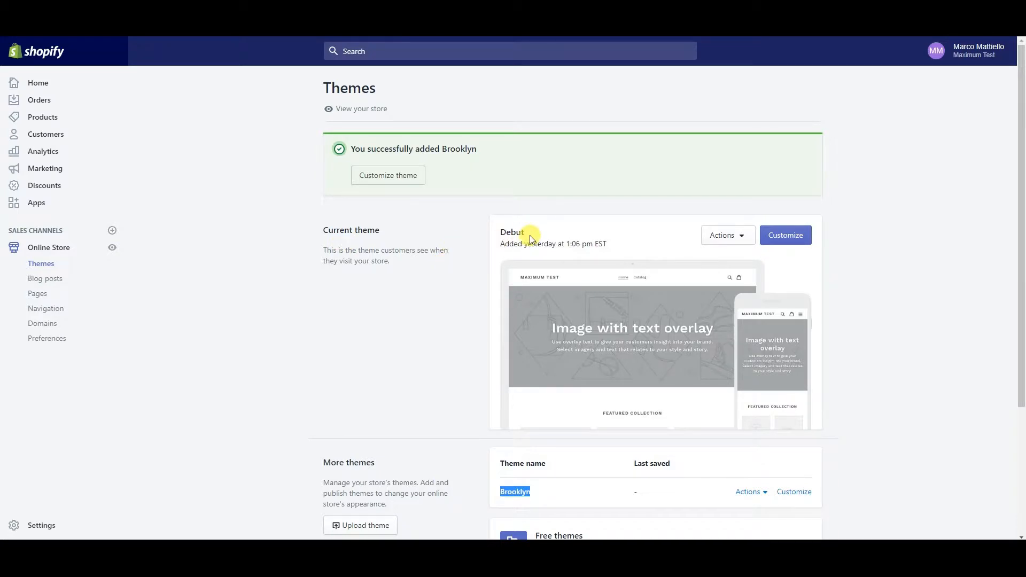
{"action": "scroll", "coordinate": [506, 230], "scroll_direction": "down", "scroll_amount": 2}
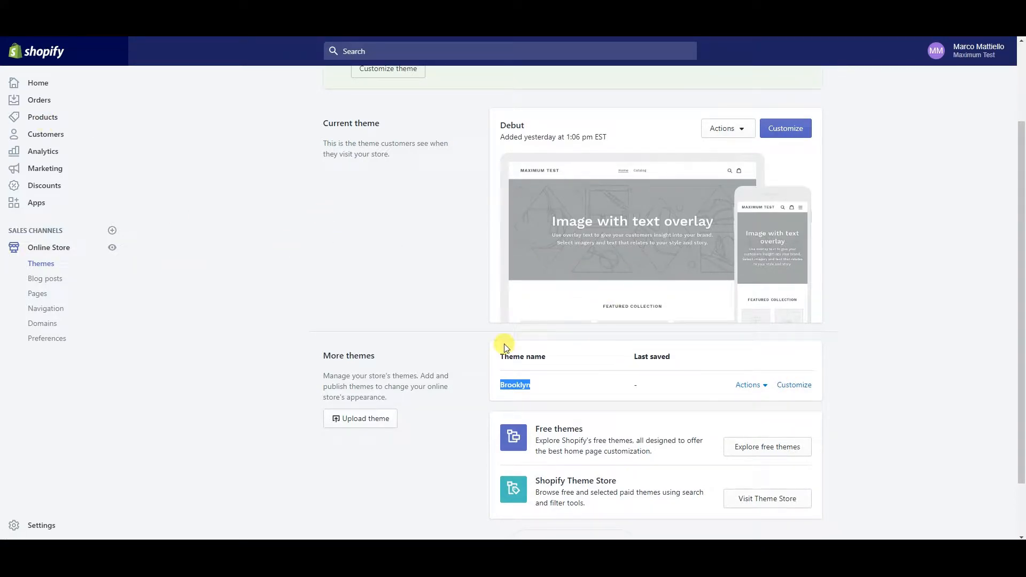
{"action": "left_click", "coordinate": [551, 385]}
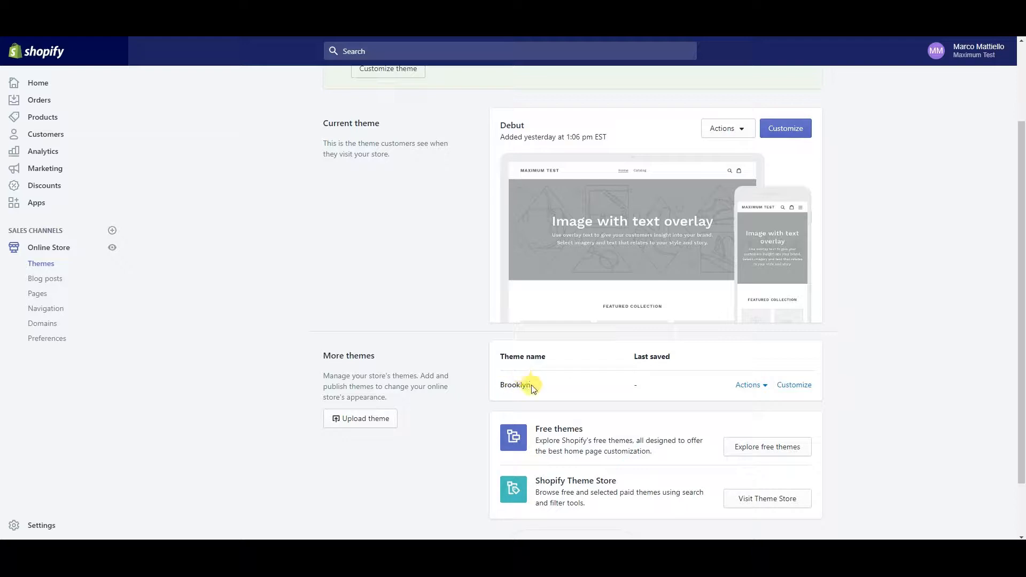
Check the actions available for the Brooklyn theme, including Publish, and look at the current theme's details
{"action": "left_click", "coordinate": [750, 388]}
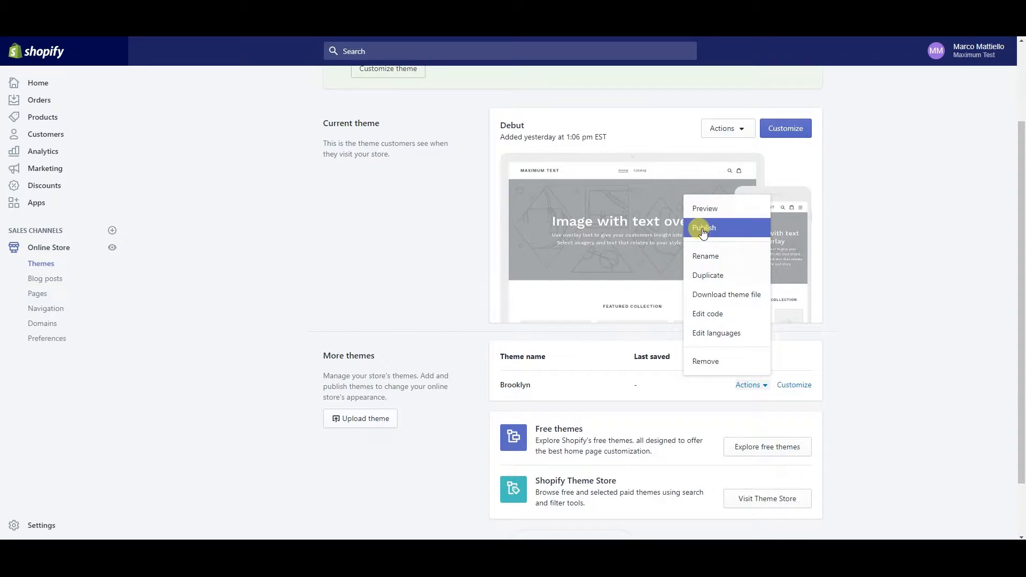
{"action": "left_click", "coordinate": [620, 114]}
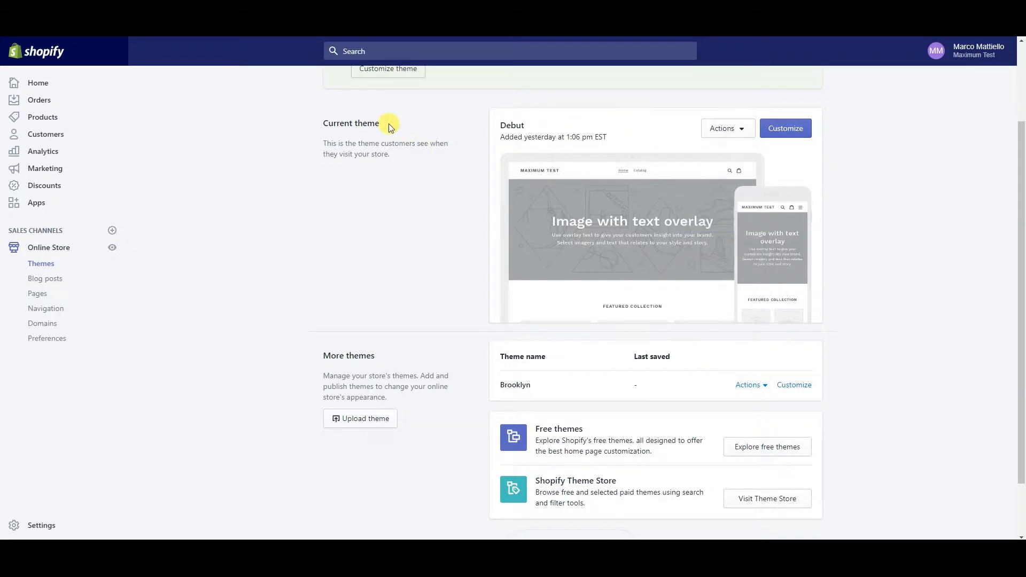
{"action": "left_click_drag", "start_coordinate": [325, 117], "coordinate": [514, 138]}
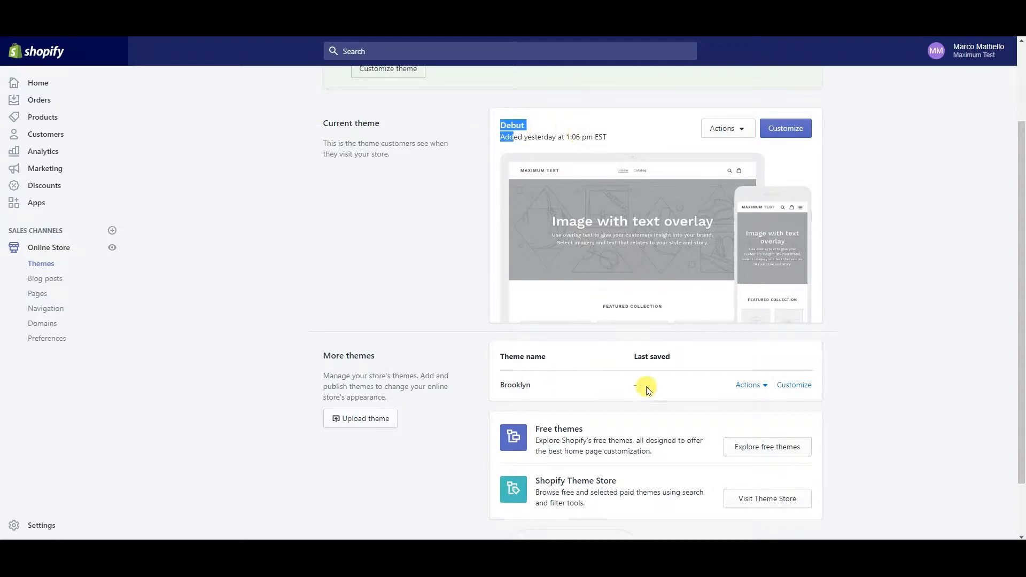
Visit the Shopify Theme Store and look through the purchased items on the Envato Market downloads page
{"action": "scroll", "coordinate": [598, 415], "scroll_direction": "down", "scroll_amount": 2}
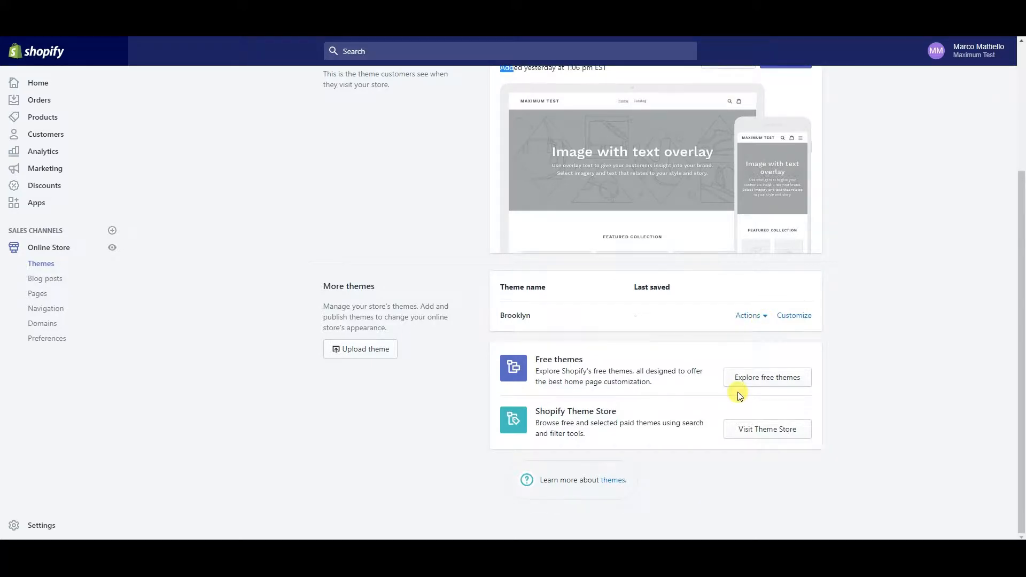
{"action": "left_click", "coordinate": [743, 432]}
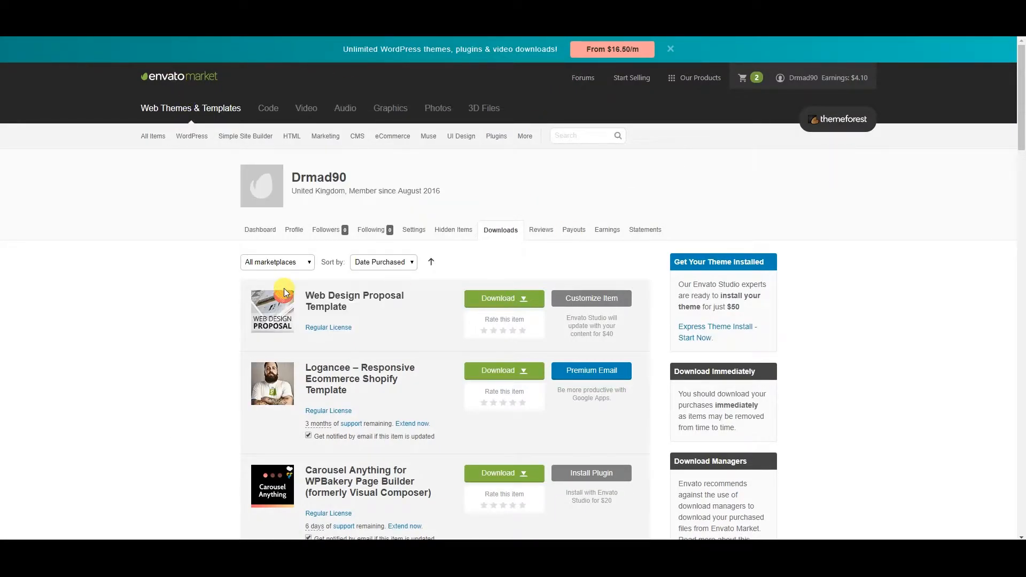
{"action": "scroll", "coordinate": [291, 275], "scroll_direction": "down", "scroll_amount": 3}
{"action": "scroll", "coordinate": [313, 283], "scroll_direction": "up", "scroll_amount": 2}
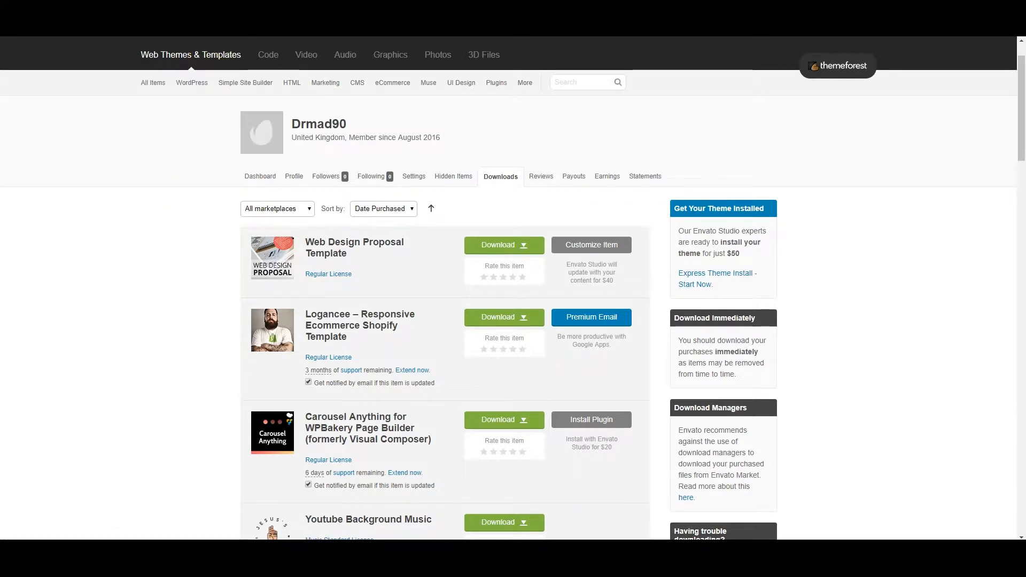
Search Google in a new tab for "shopify themplate envato market" and open the Shopify Themes from ThemeForest result
{"action": "key", "text": "ctrl+t"}
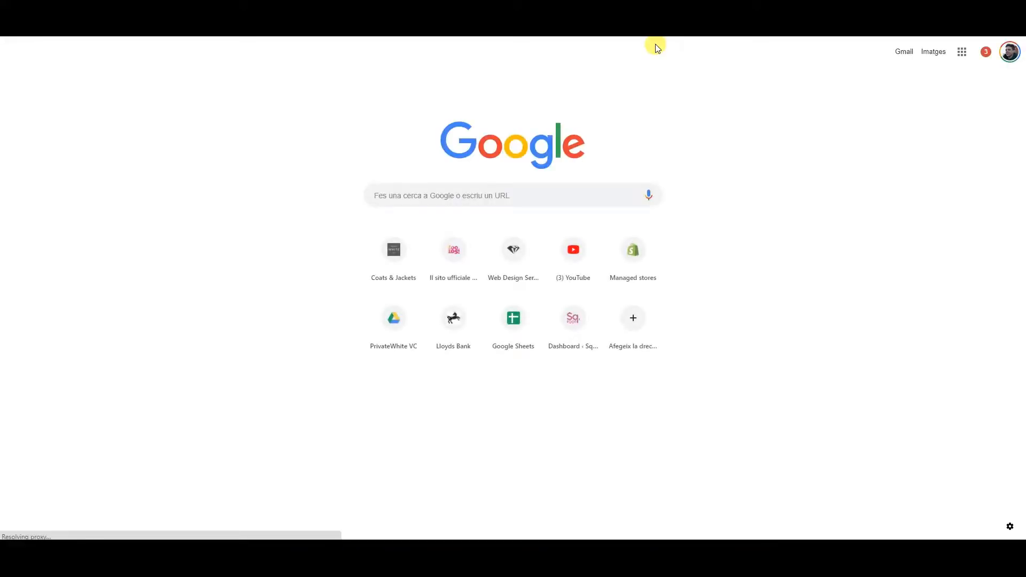
{"action": "type", "text": "s"}
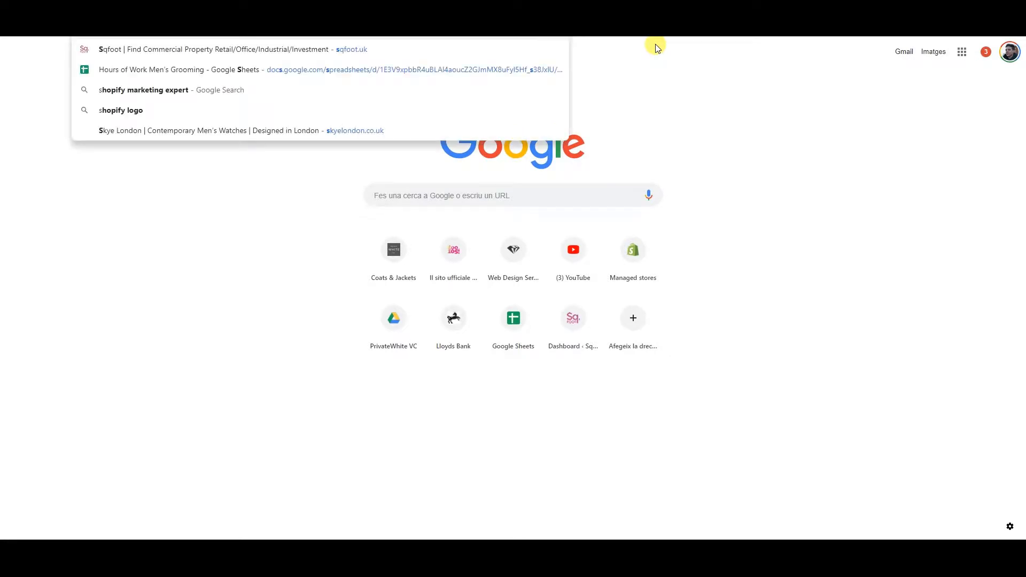
{"action": "type", "text": "hopify"}
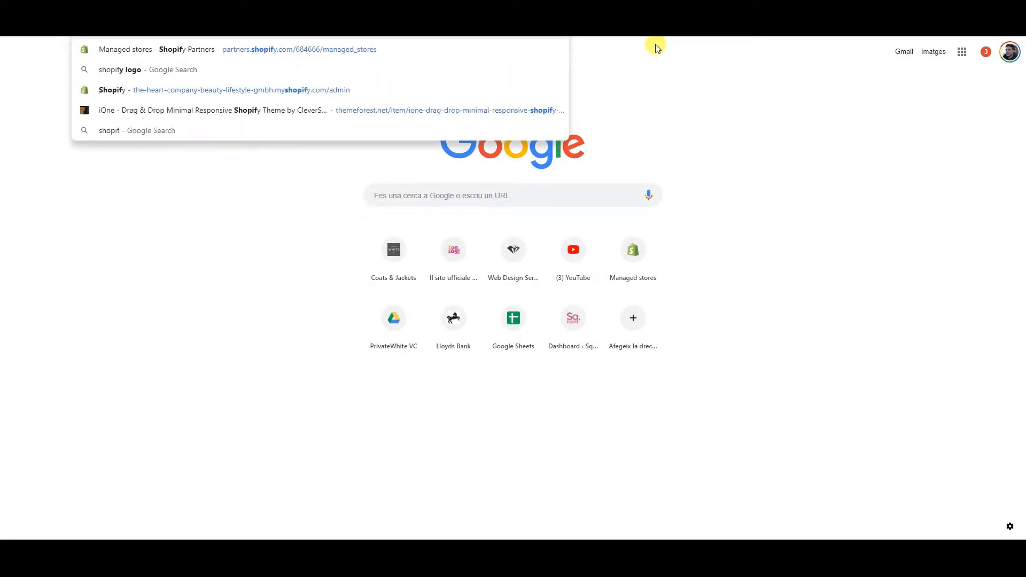
{"action": "type", "text": " themes"}
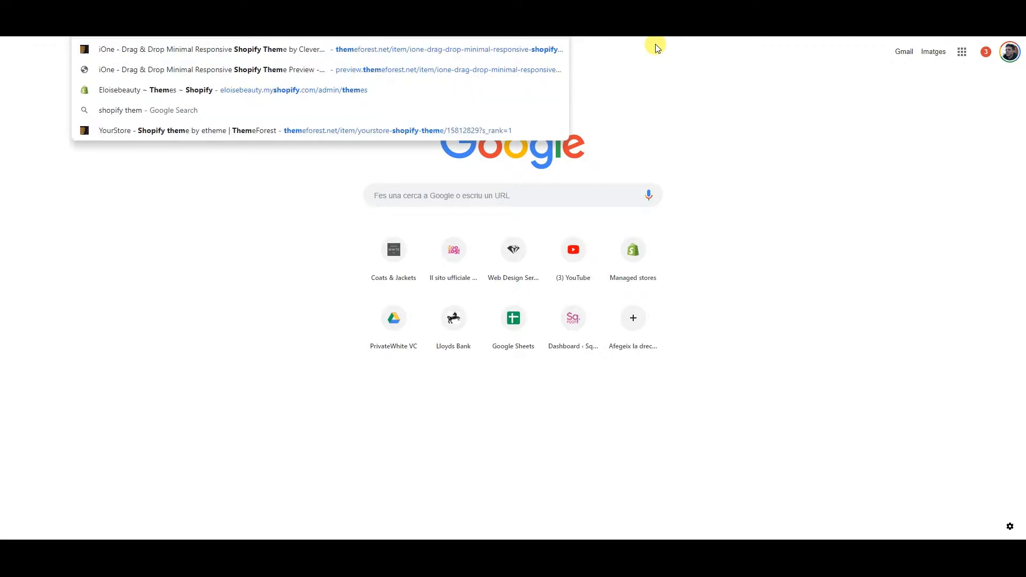
{"action": "type", "text": "emplate enva"}
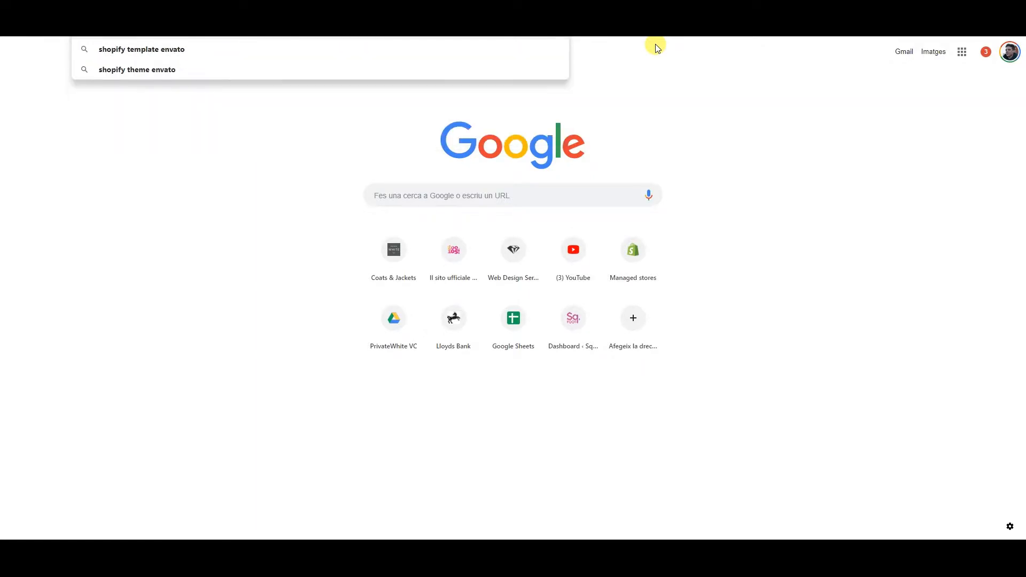
{"action": "type", "text": "to mar"}
{"action": "key", "text": "Return"}
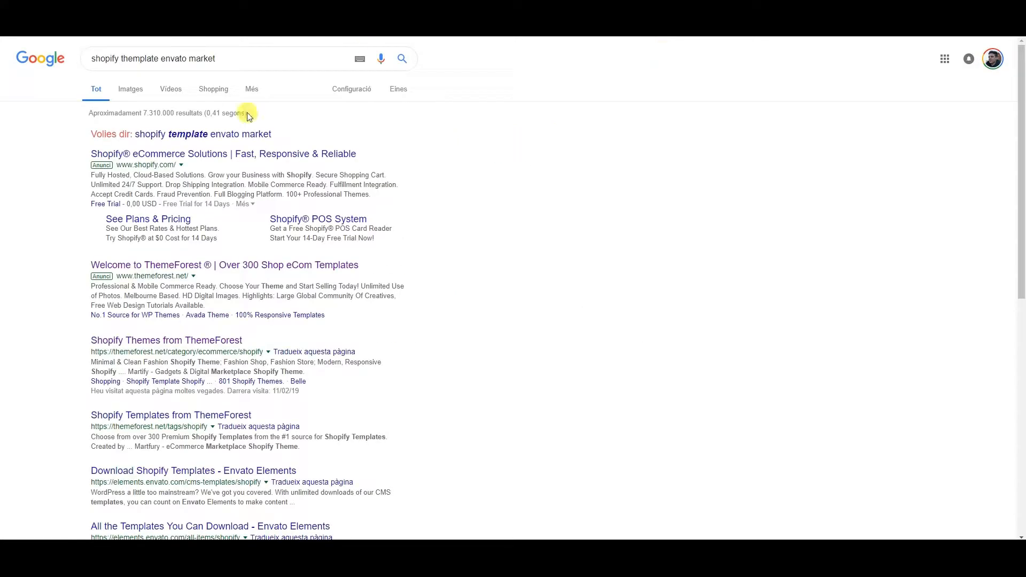
{"action": "left_click", "coordinate": [165, 342]}
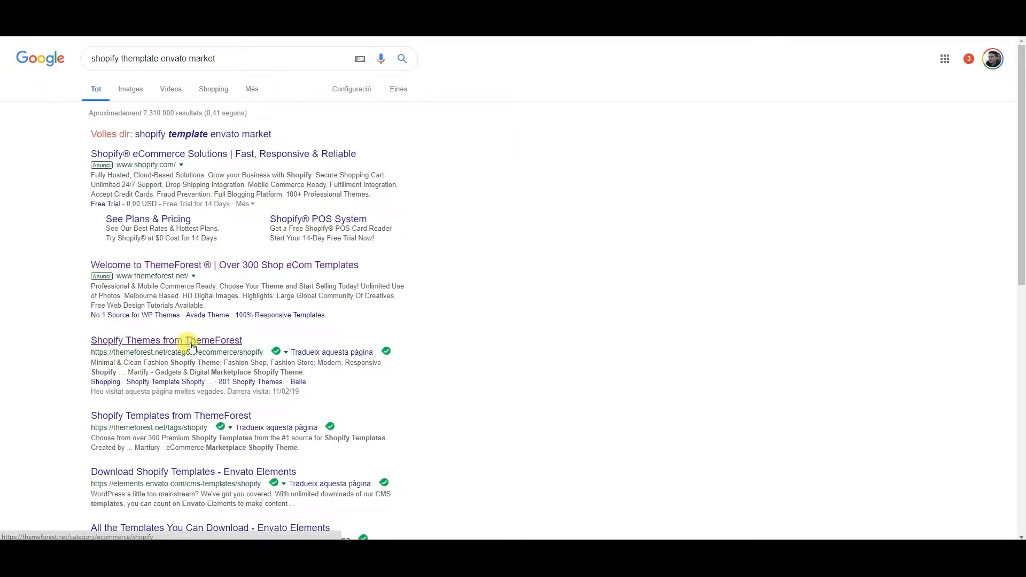
{"action": "left_click", "coordinate": [225, 351]}
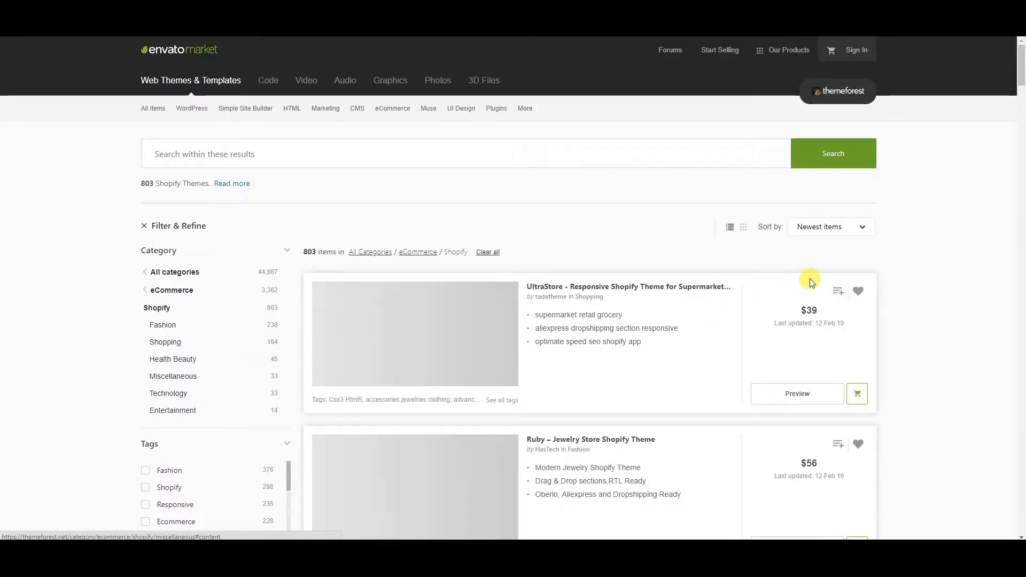
Try to sort the ThemeForest Shopify themes by best sellers and look over the listing
{"action": "left_click", "coordinate": [860, 229]}
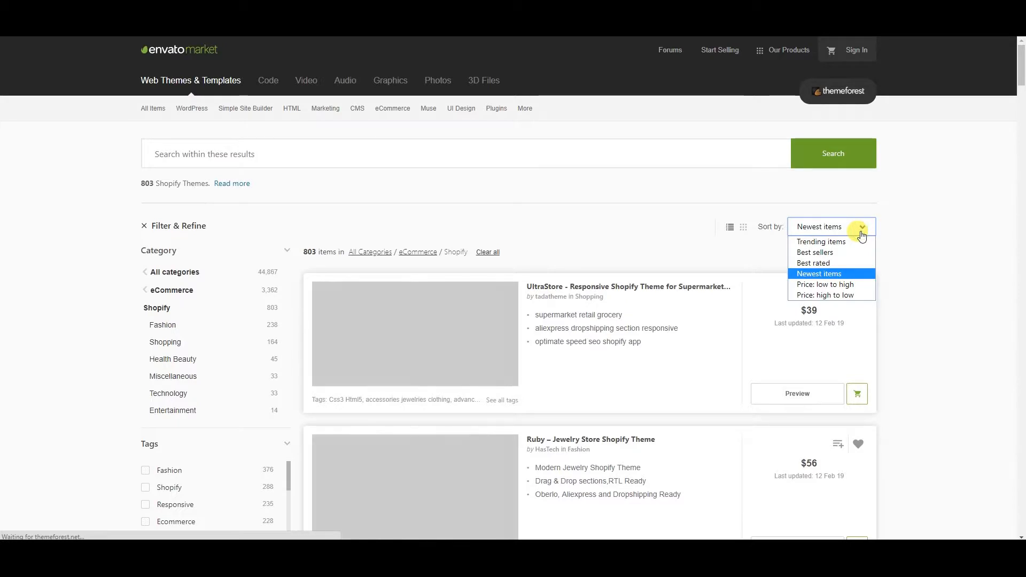
{"action": "left_click", "coordinate": [816, 254]}
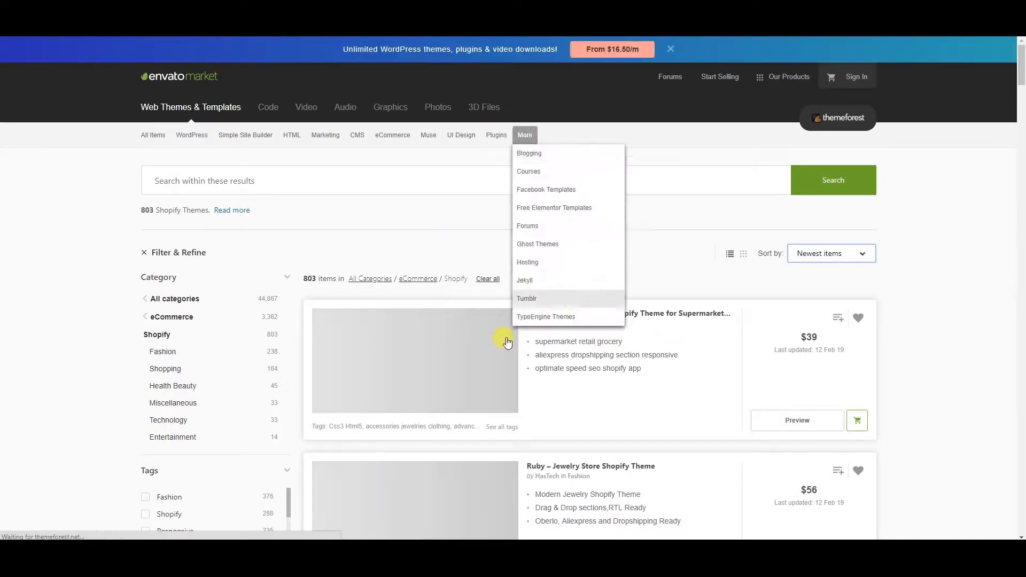
{"action": "scroll", "coordinate": [543, 294], "scroll_direction": "down", "scroll_amount": 1}
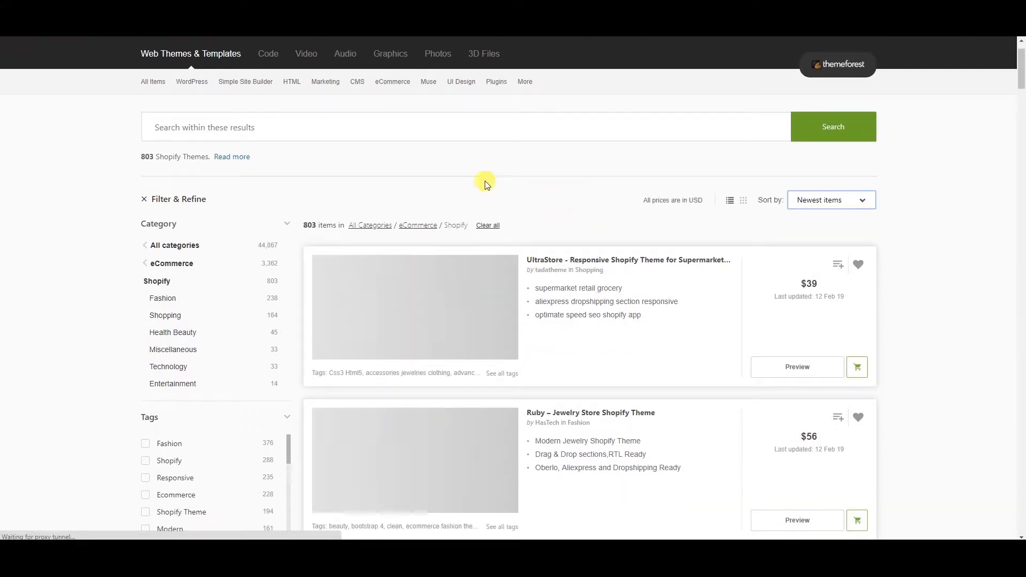
{"action": "scroll", "coordinate": [693, 197], "scroll_direction": "up", "scroll_amount": 1}
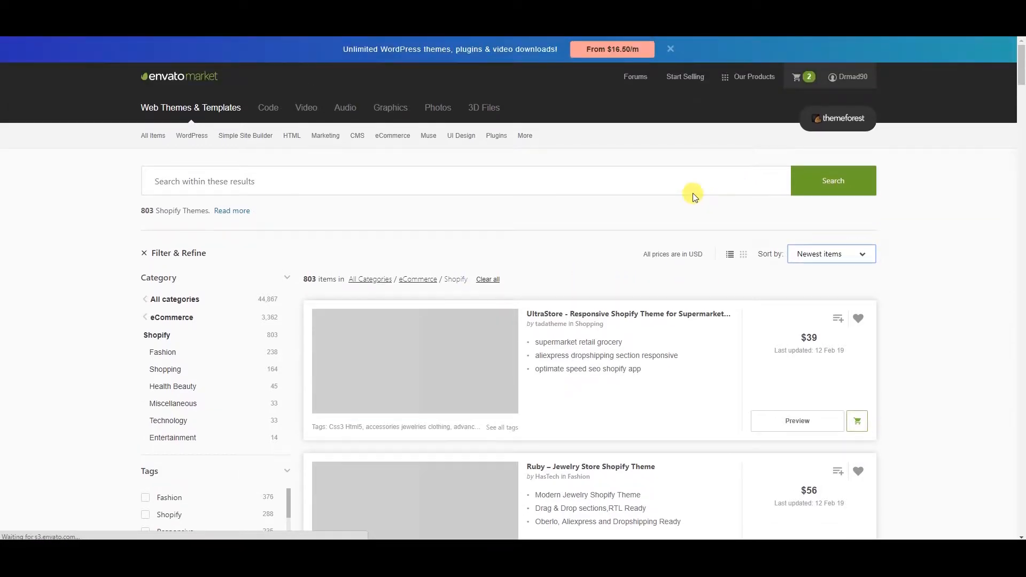
Go back to the Envato Market account's downloads page and show where Downloads is found among the account options
{"action": "left_click", "coordinate": [848, 76]}
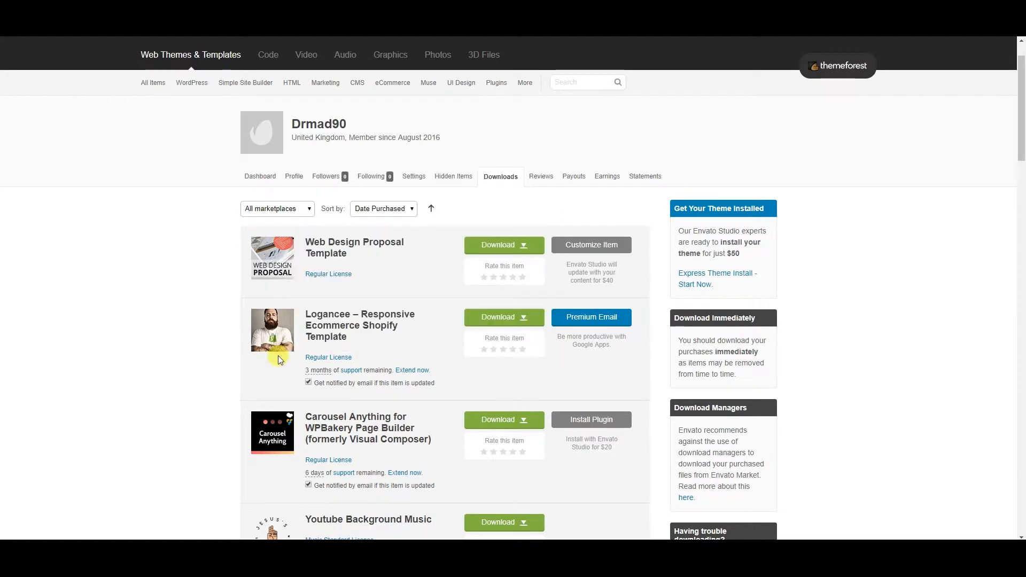
{"action": "scroll", "coordinate": [812, 192], "scroll_direction": "up", "scroll_amount": 1}
{"action": "mouse_move", "coordinate": [812, 76]}
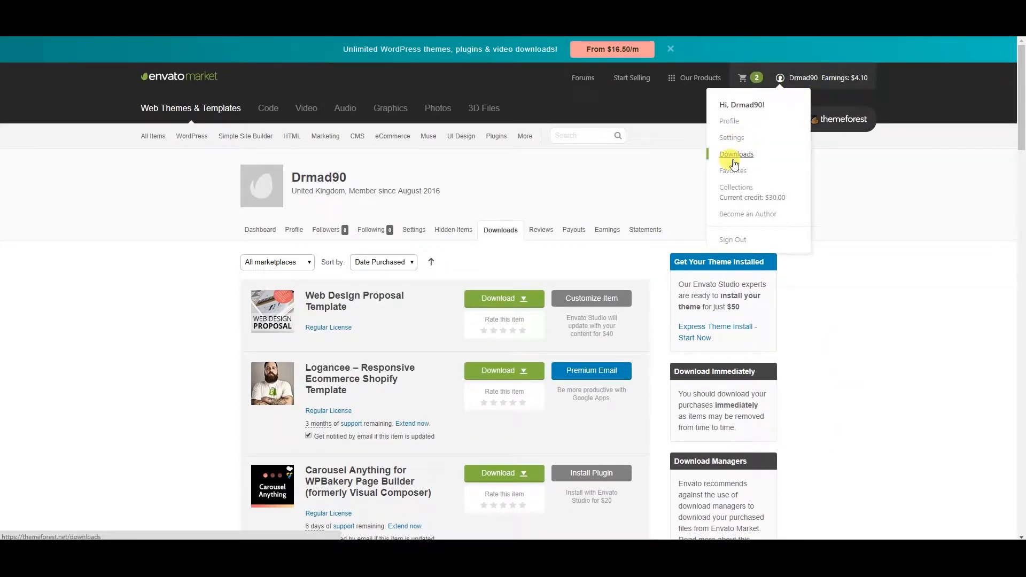
Download all files and documentation for the Logancee – Responsive Ecommerce Shopify Template
{"action": "scroll", "coordinate": [239, 305], "scroll_direction": "down", "scroll_amount": 2}
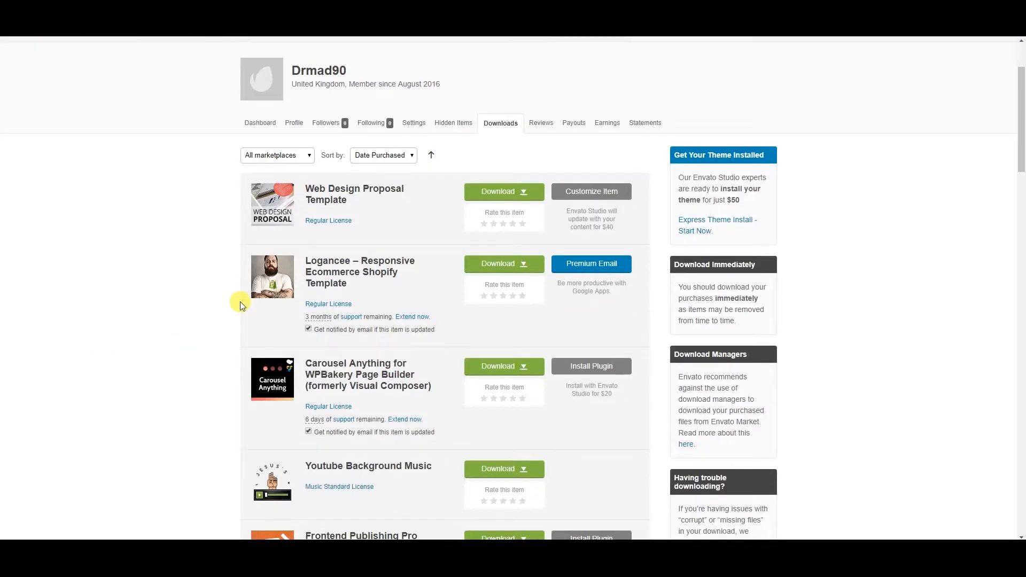
{"action": "left_click_drag", "start_coordinate": [354, 285], "coordinate": [304, 254]}
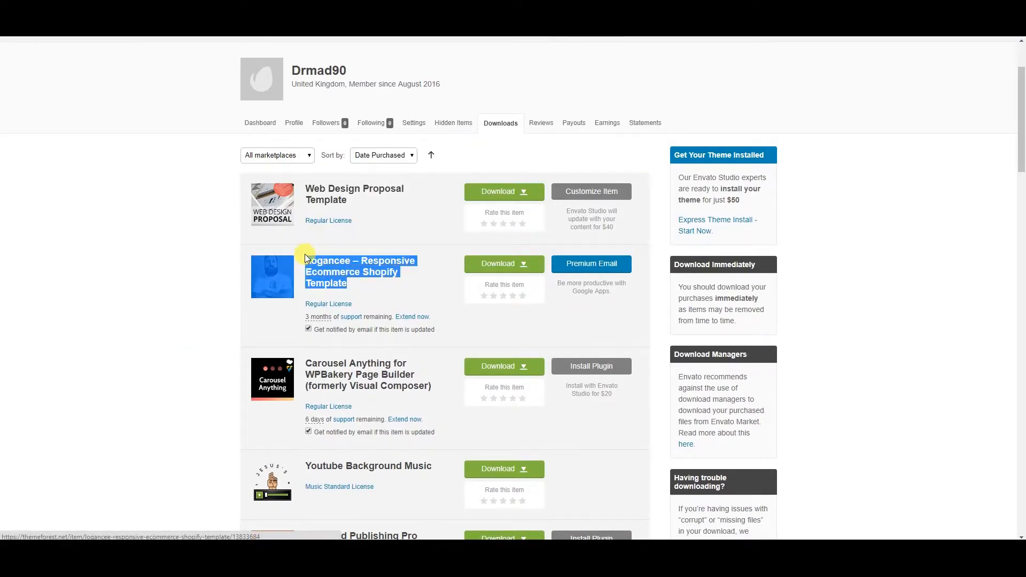
{"action": "left_click", "coordinate": [522, 263]}
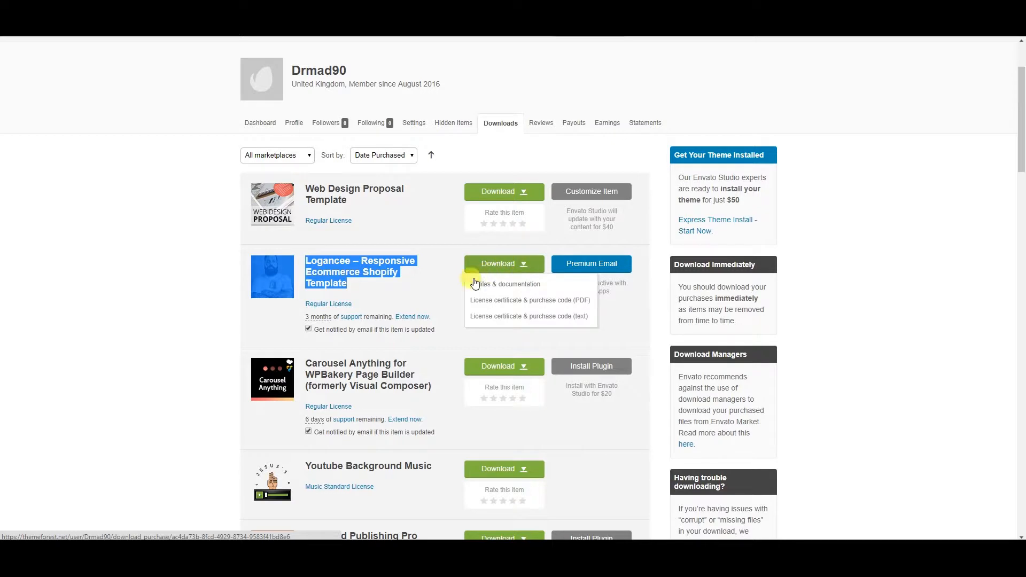
{"action": "left_click", "coordinate": [511, 288]}
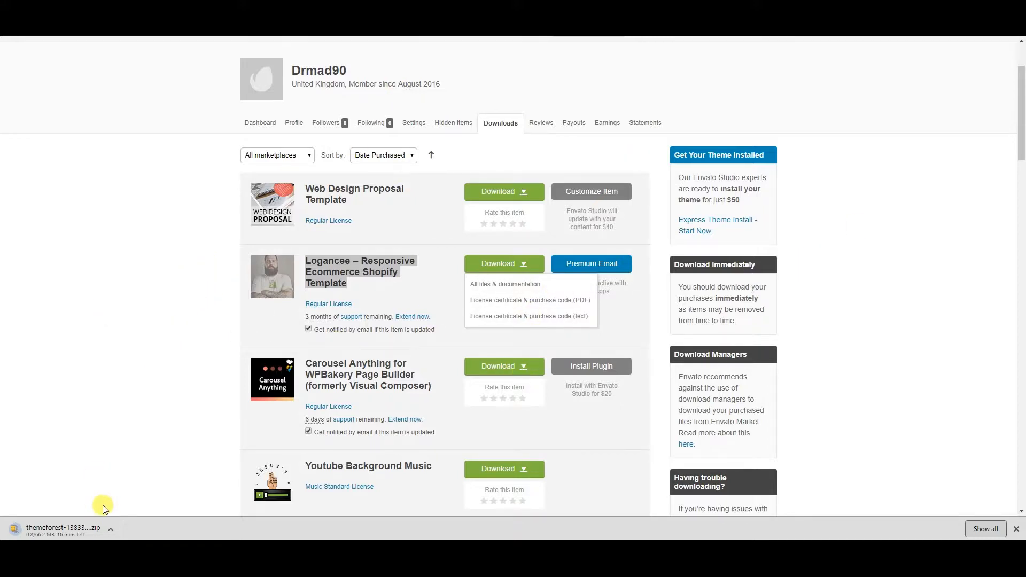
Inspect the documentation and theme-files folders inside the downloaded ione theme archive, pick out cleversoft-ione-myshopify-4.0.1.zip, and close WinZip
{"action": "left_click", "coordinate": [85, 551]}
{"action": "left_click_drag", "start_coordinate": [448, 132], "coordinate": [419, 86]}
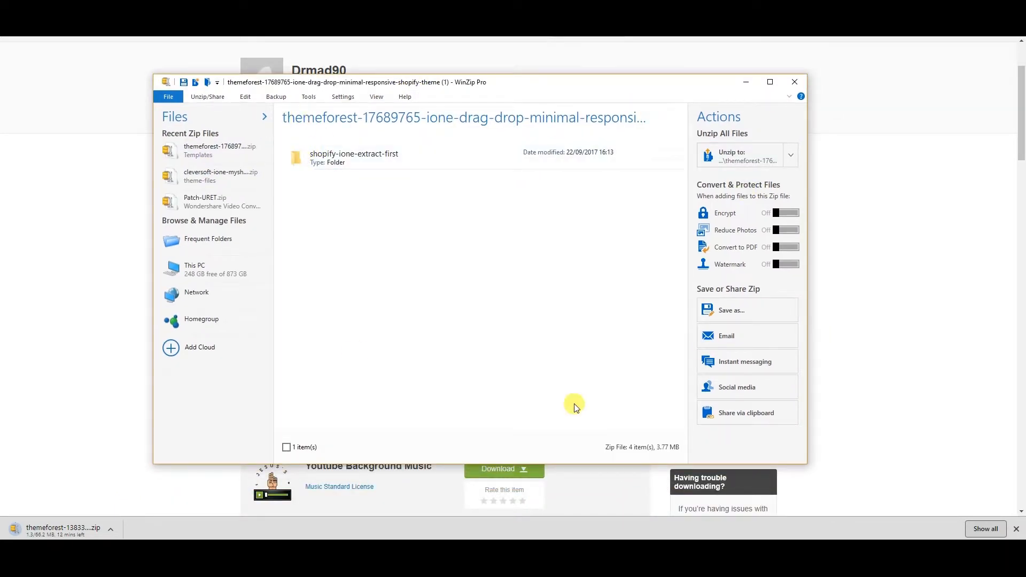
{"action": "double_click", "coordinate": [298, 155]}
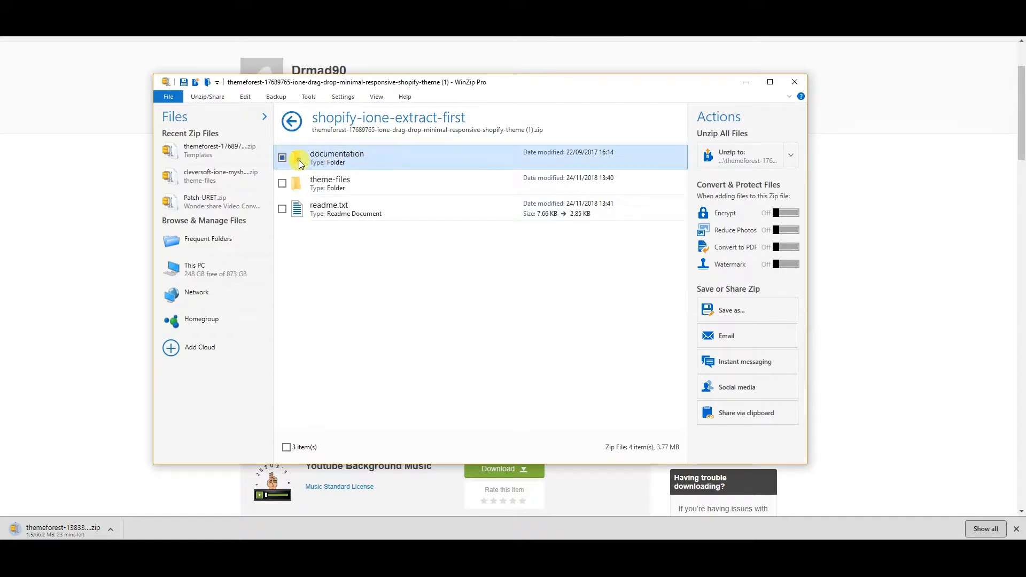
{"action": "double_click", "coordinate": [299, 159]}
{"action": "left_click", "coordinate": [290, 126]}
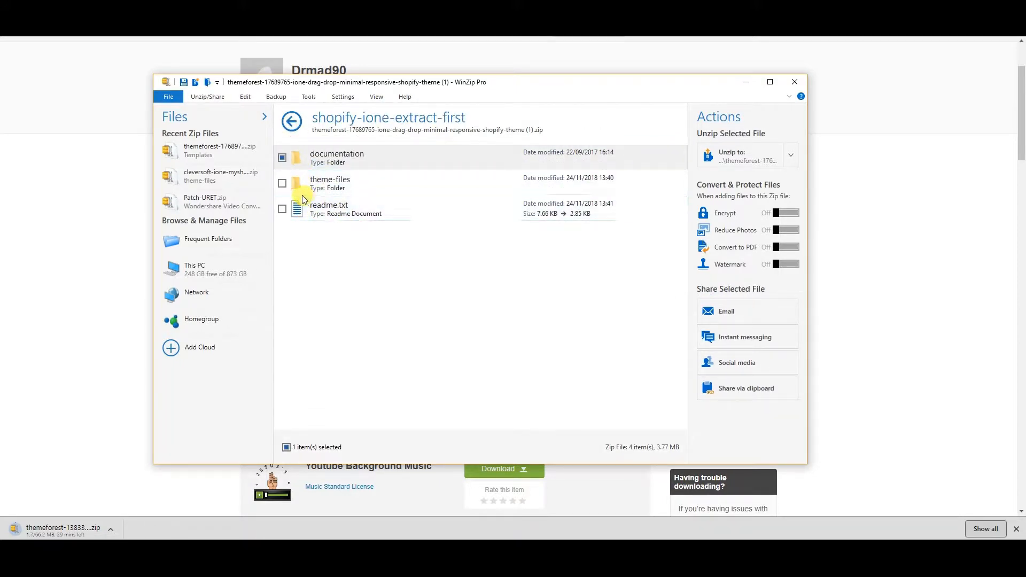
{"action": "double_click", "coordinate": [297, 182]}
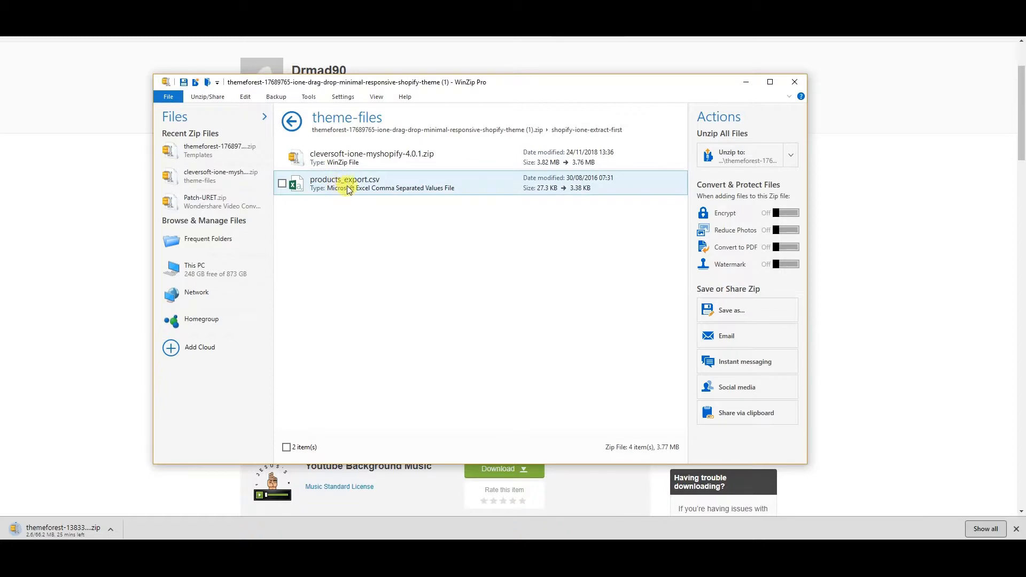
{"action": "left_click", "coordinate": [332, 155]}
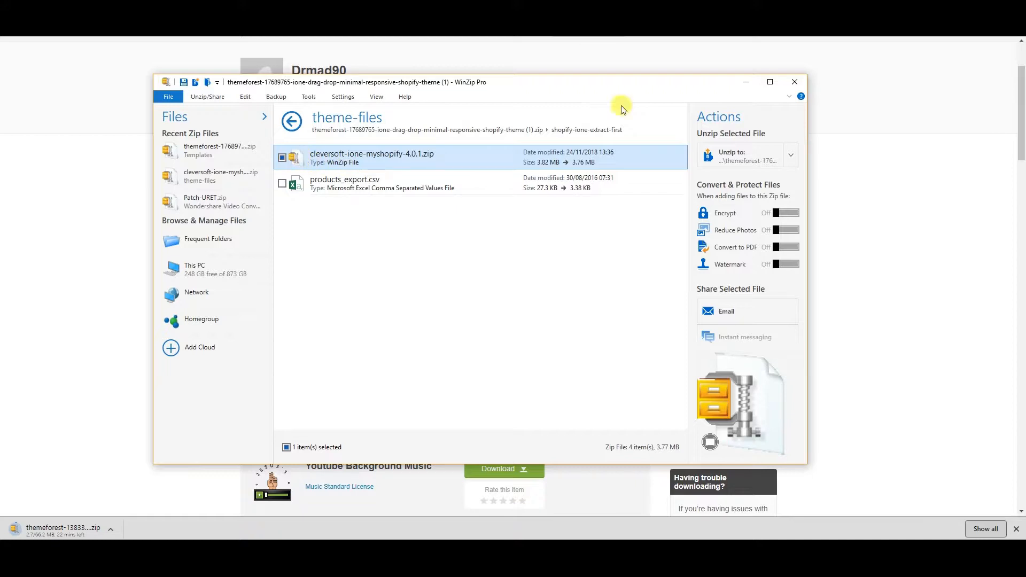
{"action": "left_click", "coordinate": [793, 81]}
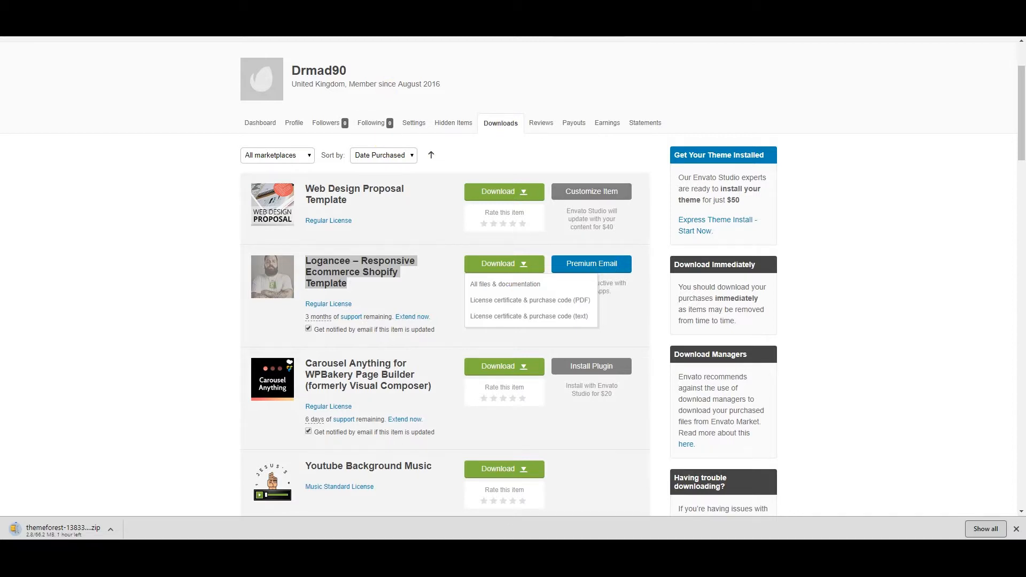
Switch back to the Shopify Themes page and start uploading a theme under More themes
{"action": "key", "text": "ctrl+shift+Tab"}
{"action": "key", "text": "ctrl+shift+Tab"}
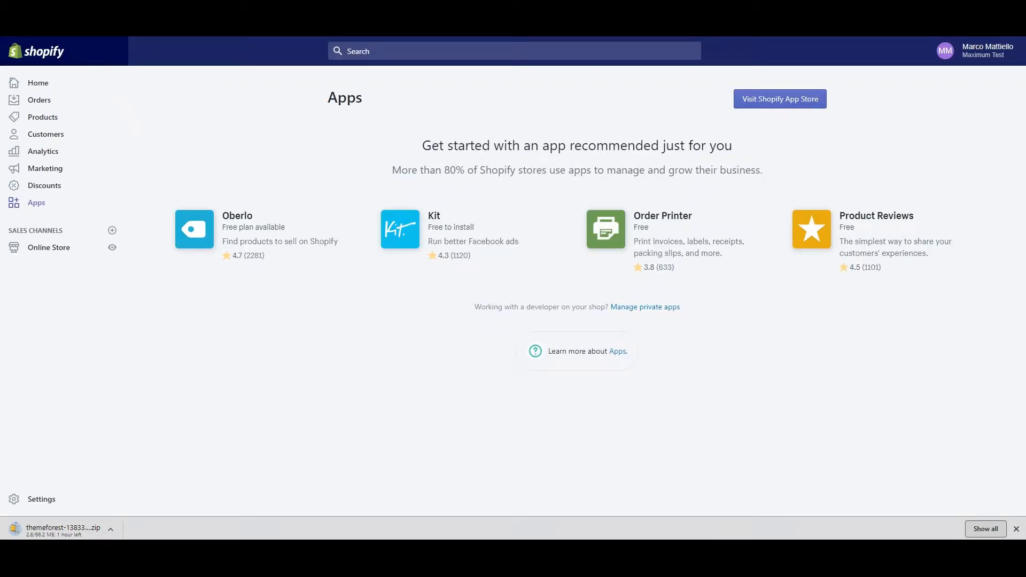
{"action": "key", "text": "ctrl+Tab"}
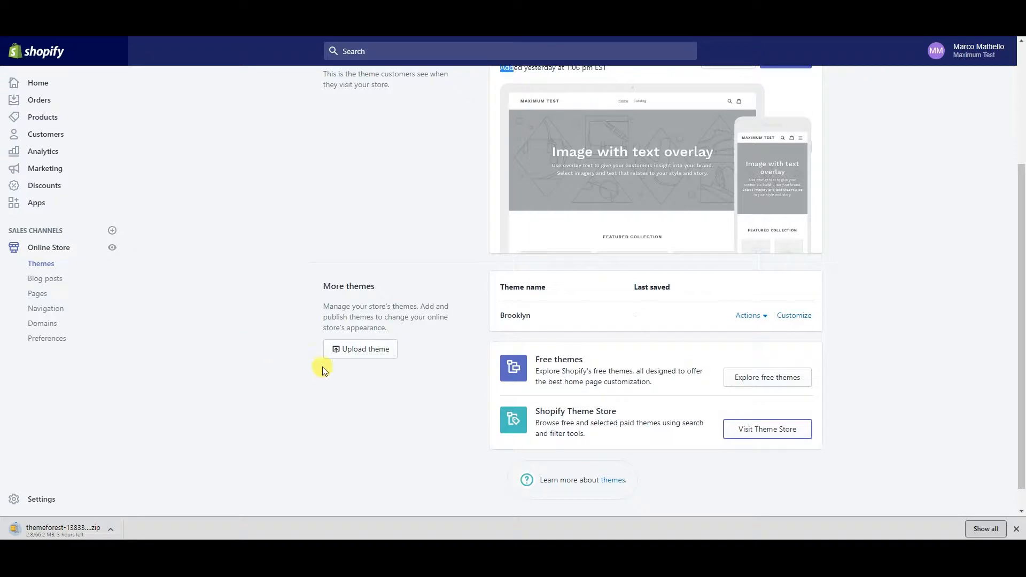
{"action": "left_click_drag", "start_coordinate": [320, 286], "coordinate": [399, 307]}
{"action": "left_click", "coordinate": [368, 351]}
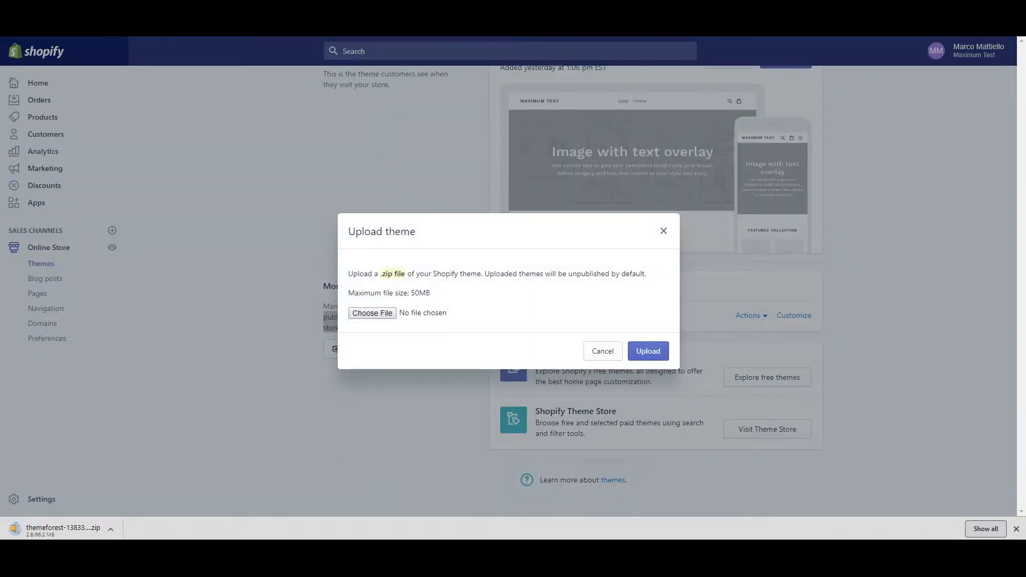
Copy the path of the Templates folder and open that folder when choosing the theme file
{"action": "key", "text": "ctrl+c"}
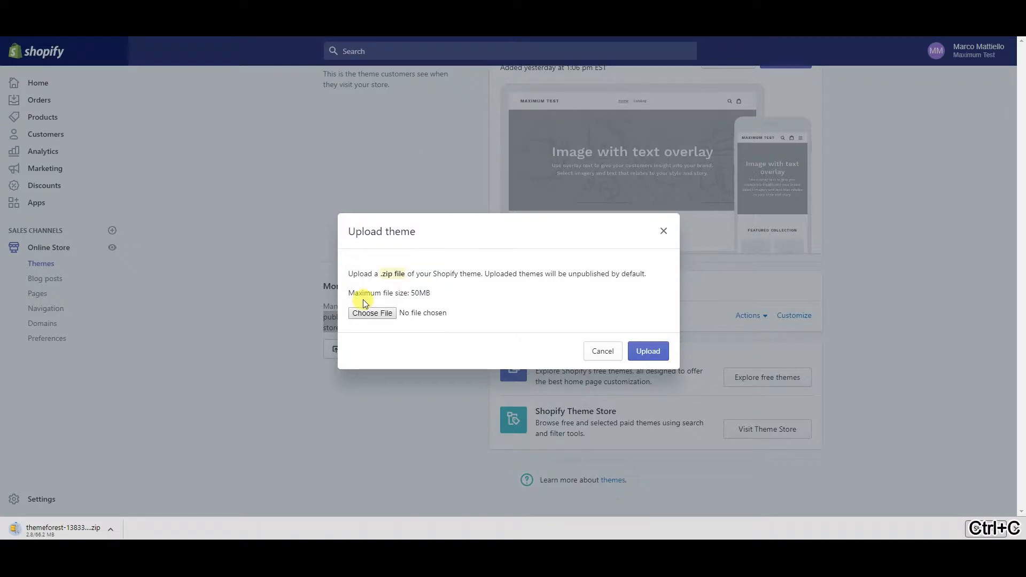
{"action": "left_click", "coordinate": [368, 314]}
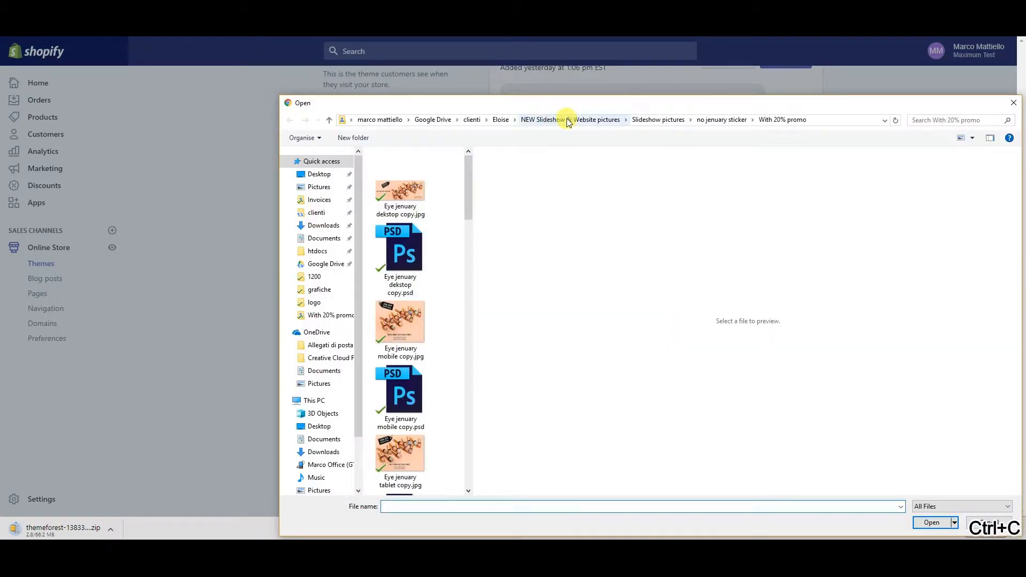
{"action": "left_click", "coordinate": [816, 122]}
{"action": "key", "text": "ctrl+v"}
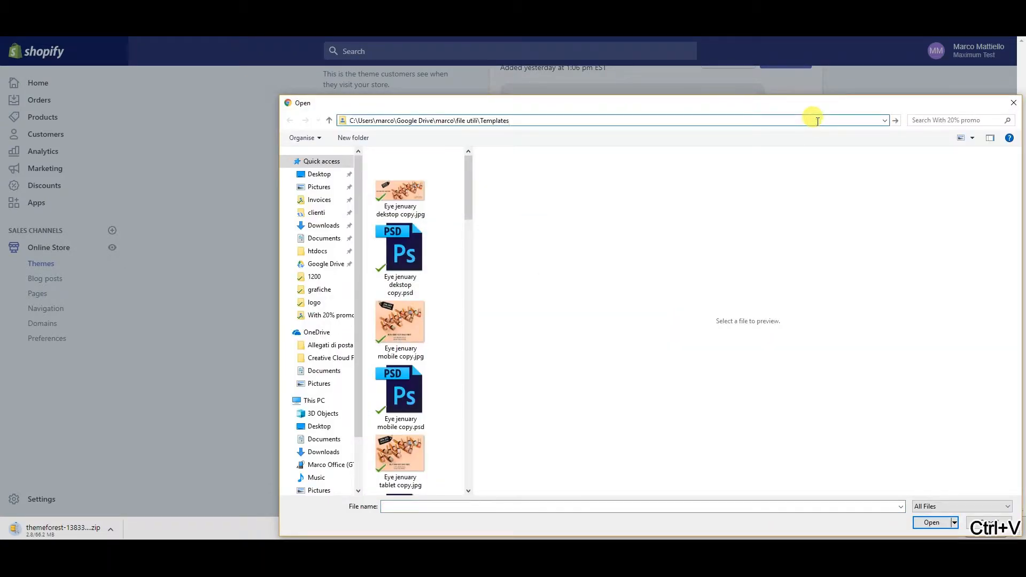
{"action": "key", "text": "Return"}
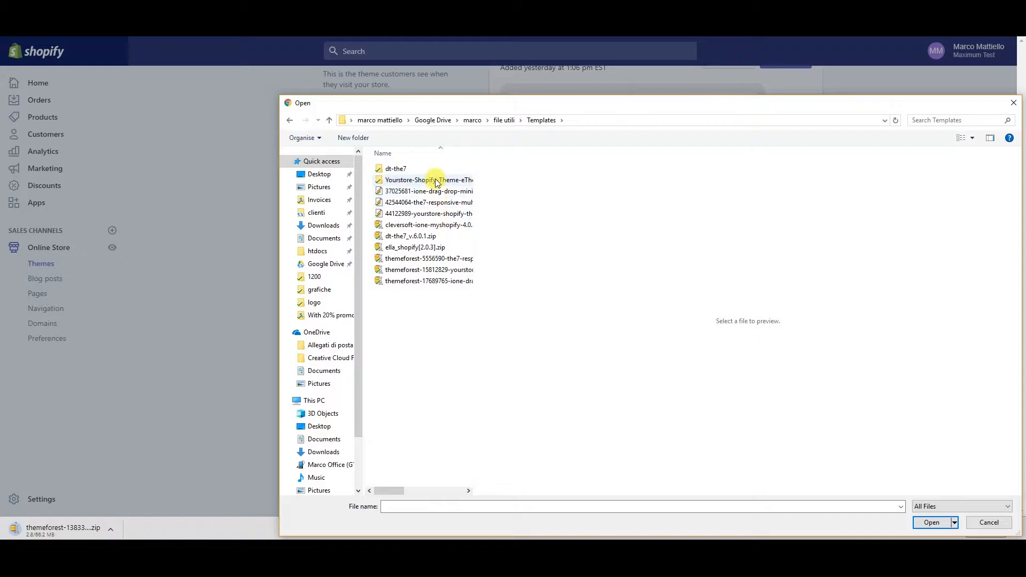
Choose cleversoft-ione-myshopify-4.0.1.zip as the theme file and upload it to the store
{"action": "left_click", "coordinate": [443, 226]}
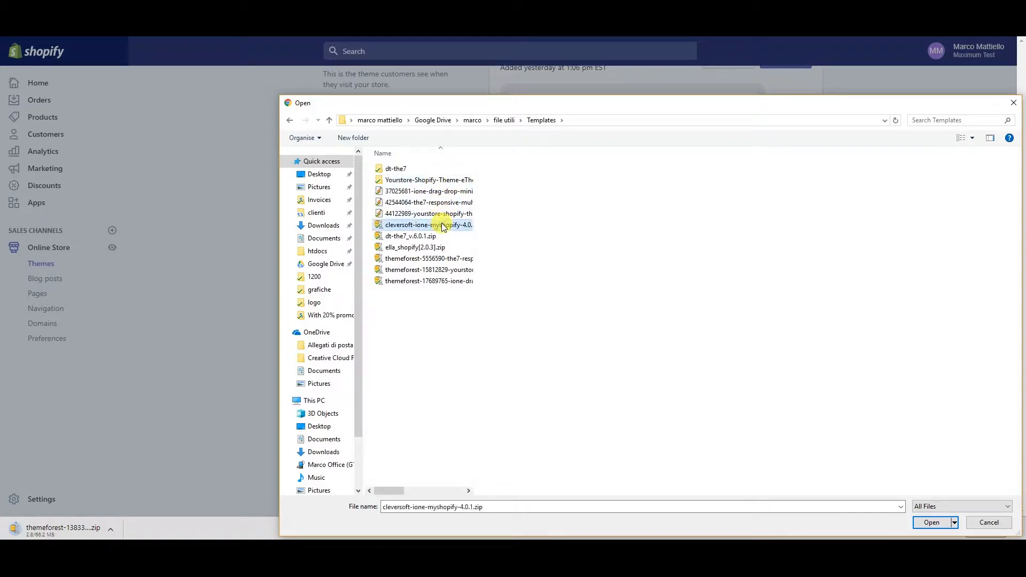
{"action": "left_click", "coordinate": [443, 225]}
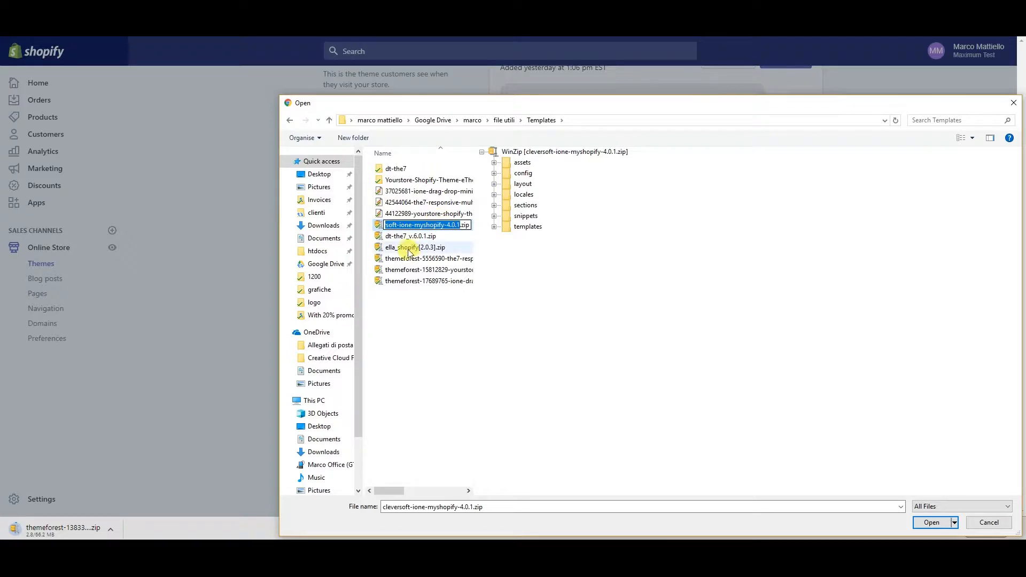
{"action": "left_click", "coordinate": [420, 236]}
{"action": "left_click", "coordinate": [433, 225]}
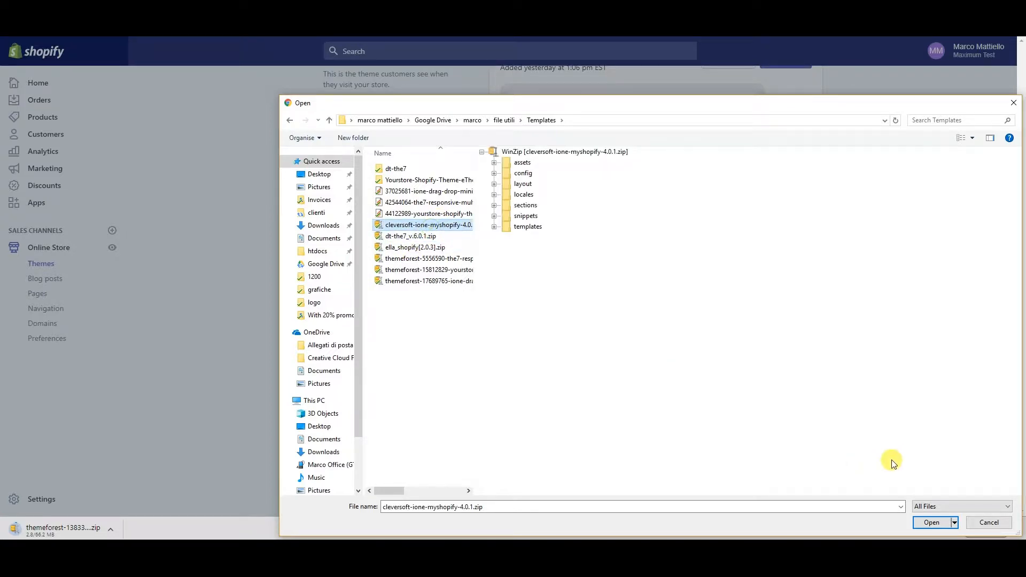
{"action": "left_click", "coordinate": [932, 522]}
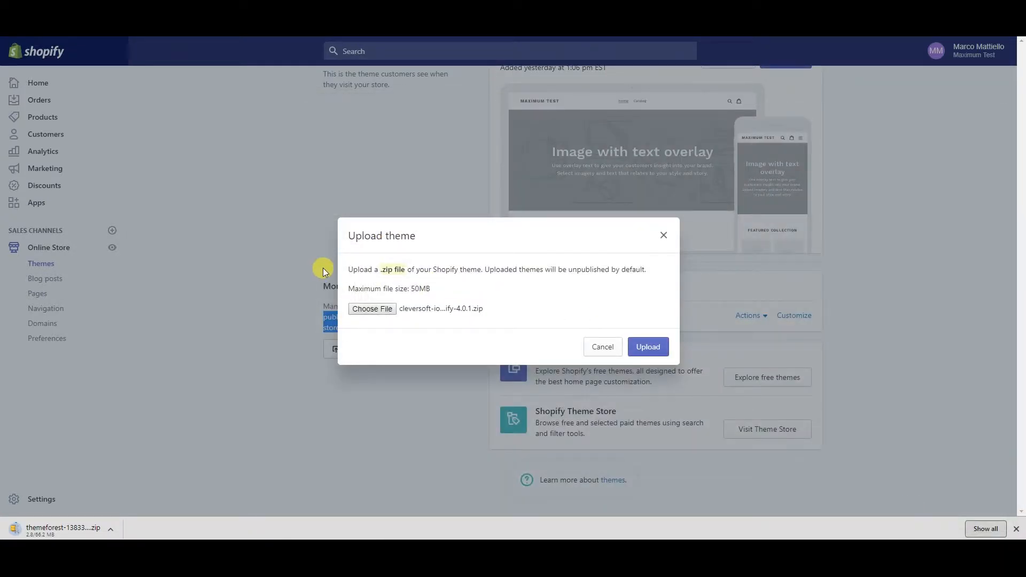
{"action": "left_click", "coordinate": [643, 349]}
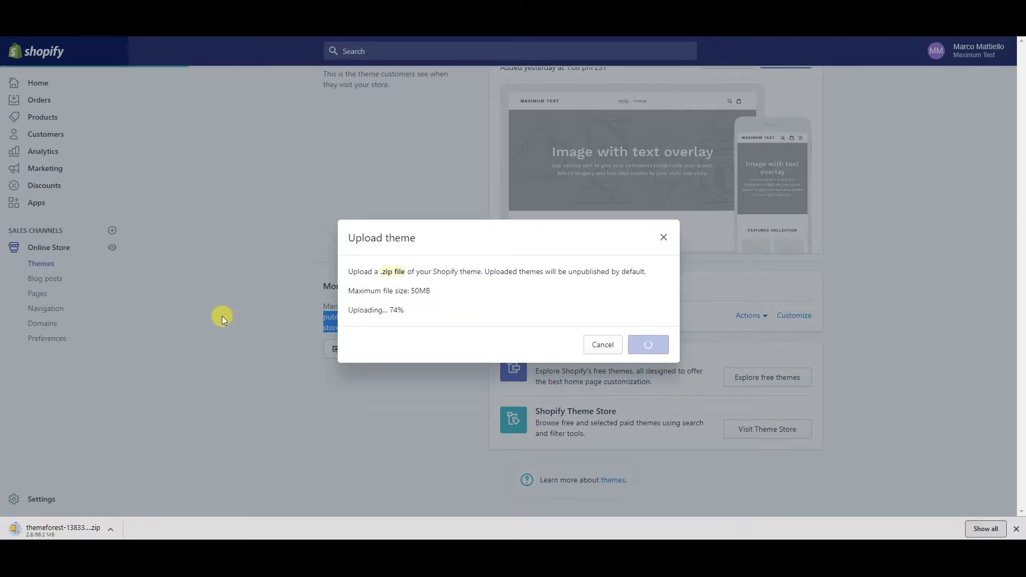
{"action": "left_click_drag", "start_coordinate": [348, 310], "coordinate": [419, 317]}
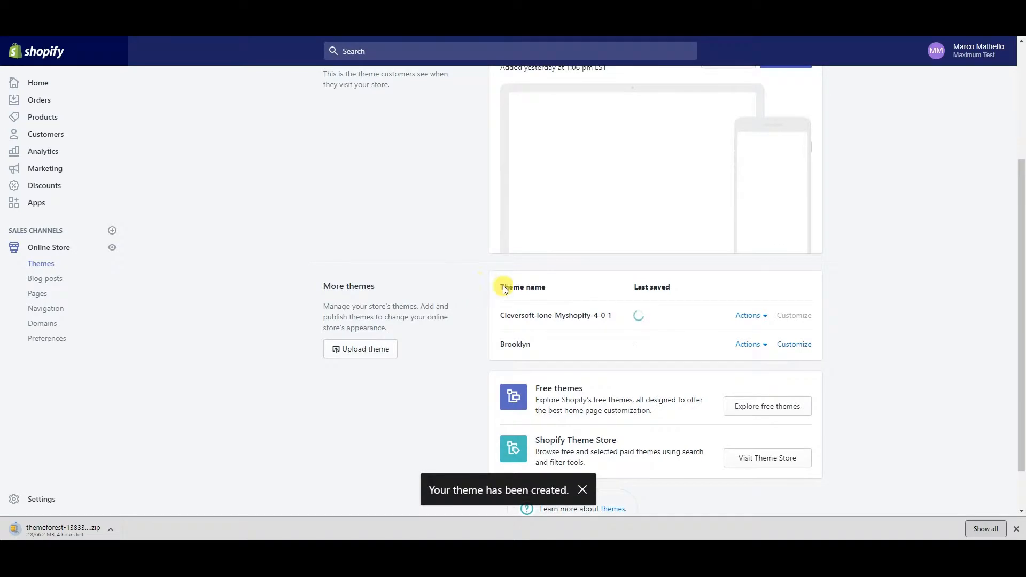
Check the uploaded Cleversoft-Ione-Myshopify-4-0-1 entry in the More themes list while it is being processed
{"action": "scroll", "coordinate": [523, 330], "scroll_direction": "down", "scroll_amount": 3}
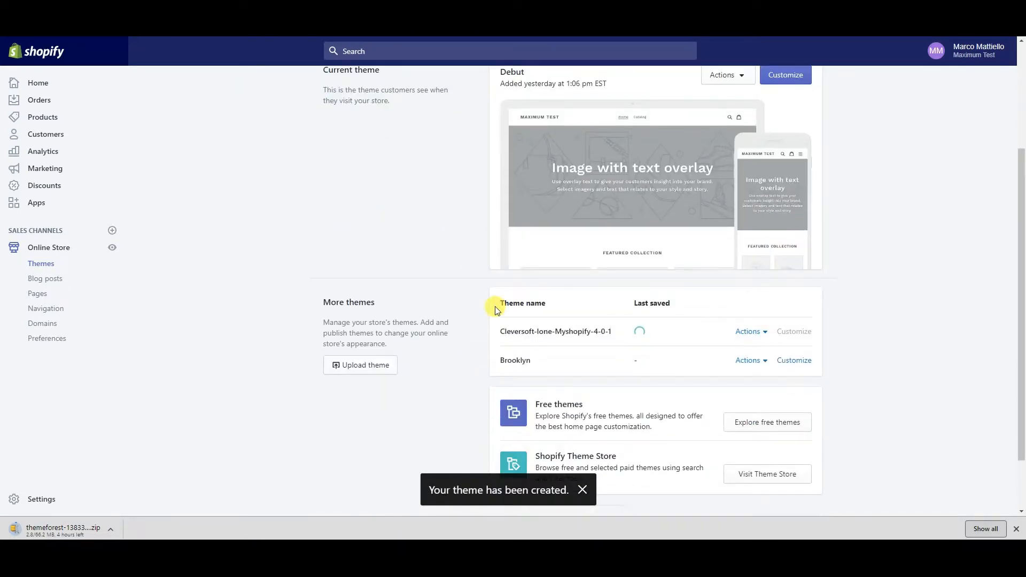
{"action": "left_click_drag", "start_coordinate": [615, 334], "coordinate": [499, 332]}
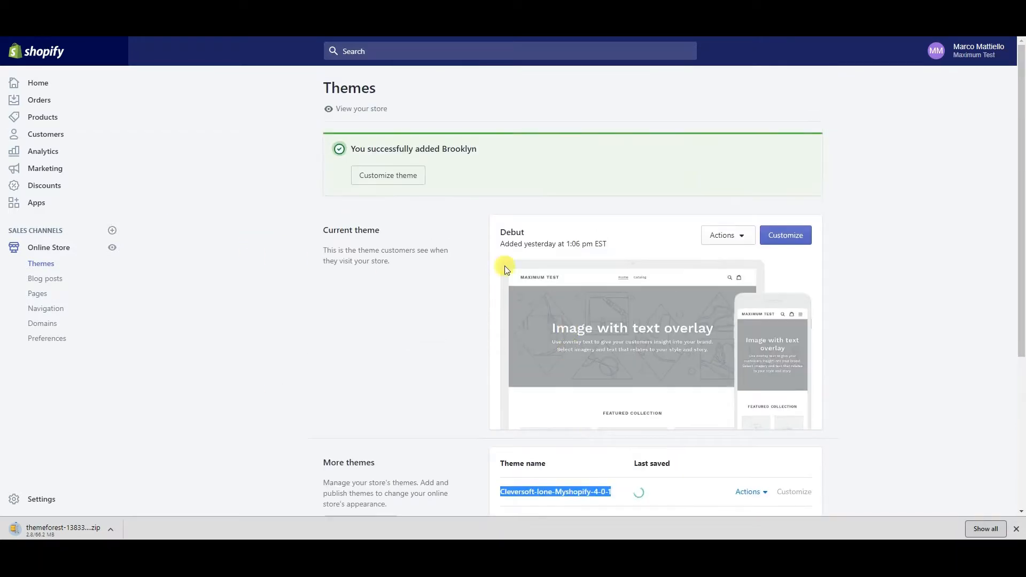
{"action": "scroll", "coordinate": [687, 231], "scroll_direction": "down", "scroll_amount": 2}
{"action": "right_click", "coordinate": [521, 394]}
{"action": "left_click", "coordinate": [328, 234]}
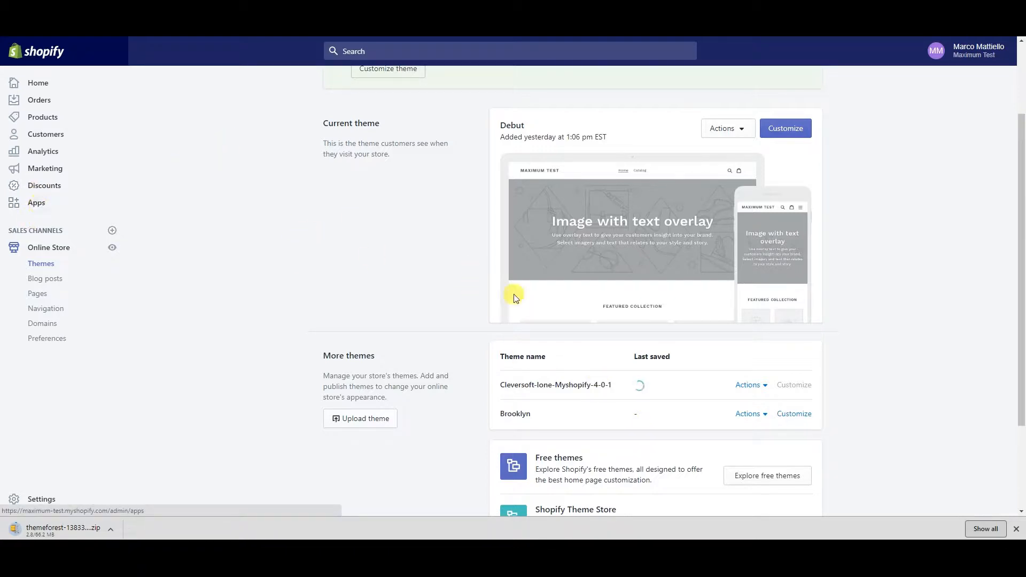
{"action": "right_click", "coordinate": [619, 386]}
{"action": "left_click", "coordinate": [395, 264]}
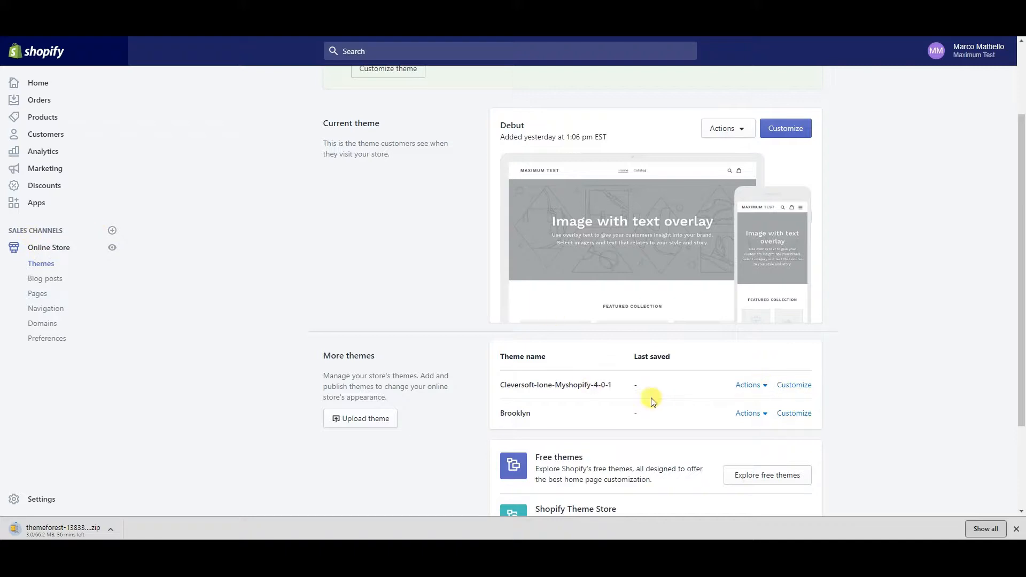
Publish the Cleversoft-Ione-Myshopify-4-0-1 theme as the store's current theme in place of Debut
{"action": "left_click_drag", "start_coordinate": [613, 386], "coordinate": [587, 385]}
{"action": "left_click", "coordinate": [765, 391]}
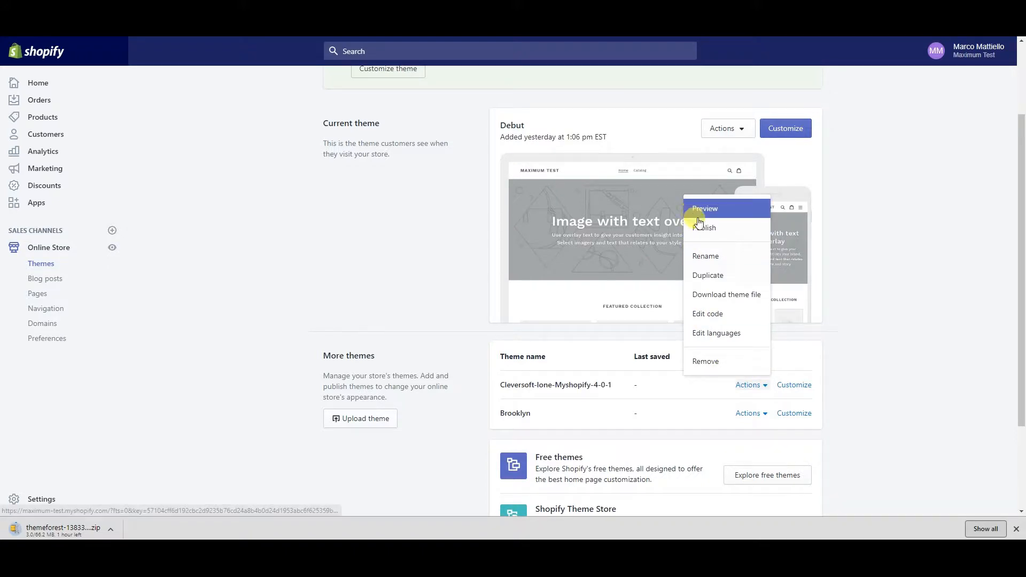
{"action": "left_click", "coordinate": [700, 228]}
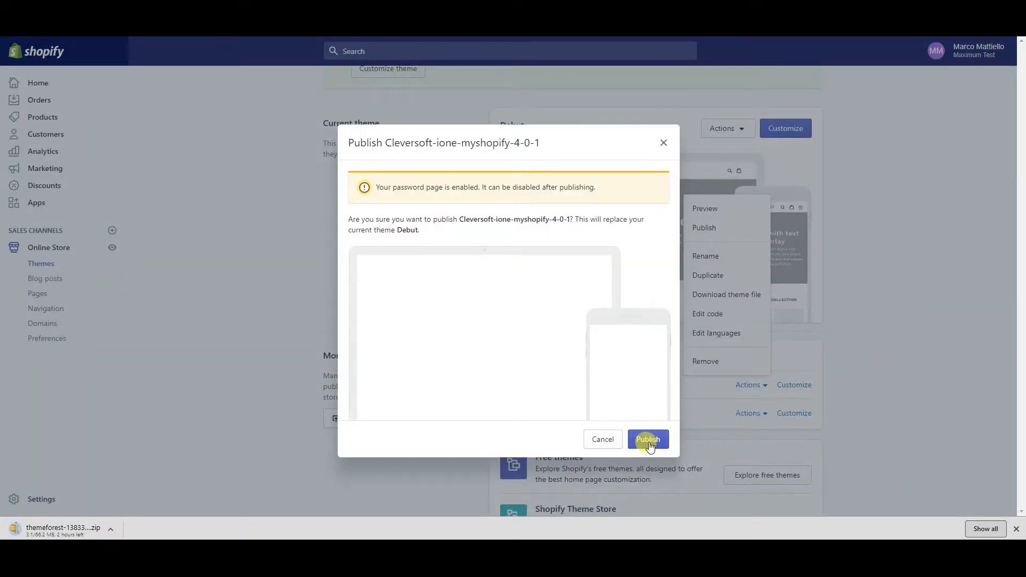
{"action": "left_click", "coordinate": [648, 440]}
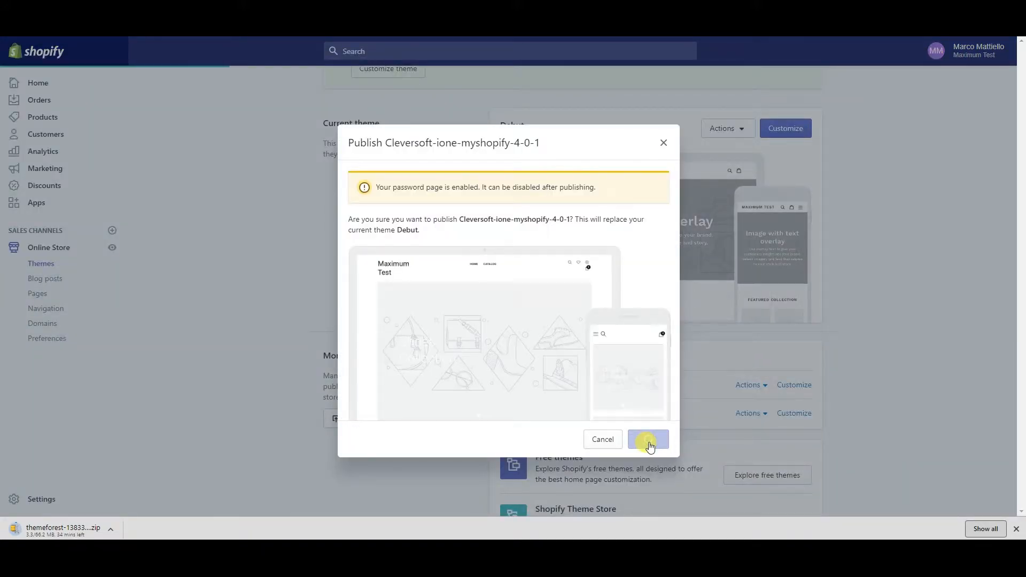
{"action": "scroll", "coordinate": [680, 335], "scroll_direction": "up", "scroll_amount": 2}
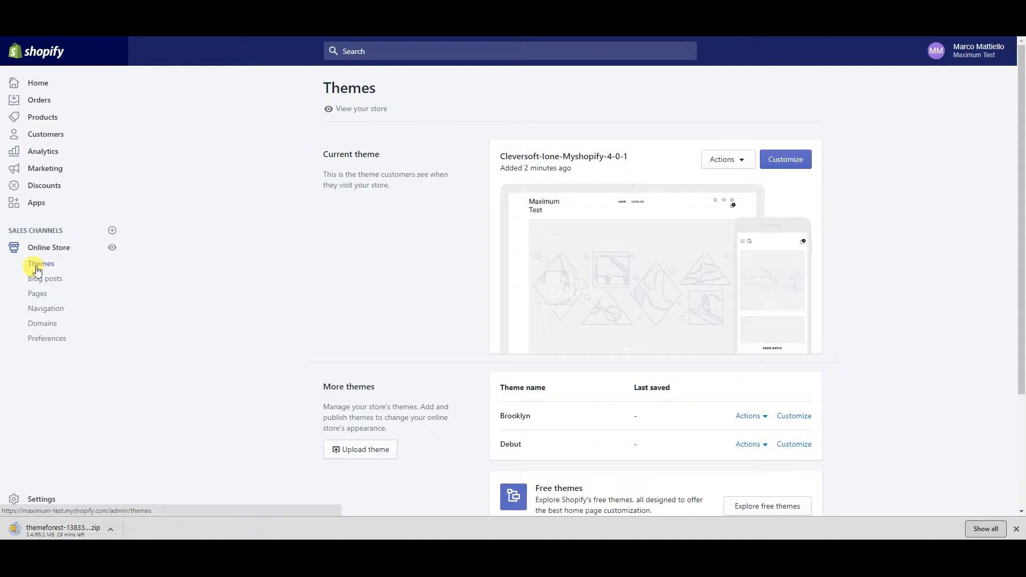
Open the store's Apps page in a new tab and go from there to the Shopify App Store
{"action": "right_click", "coordinate": [41, 205]}
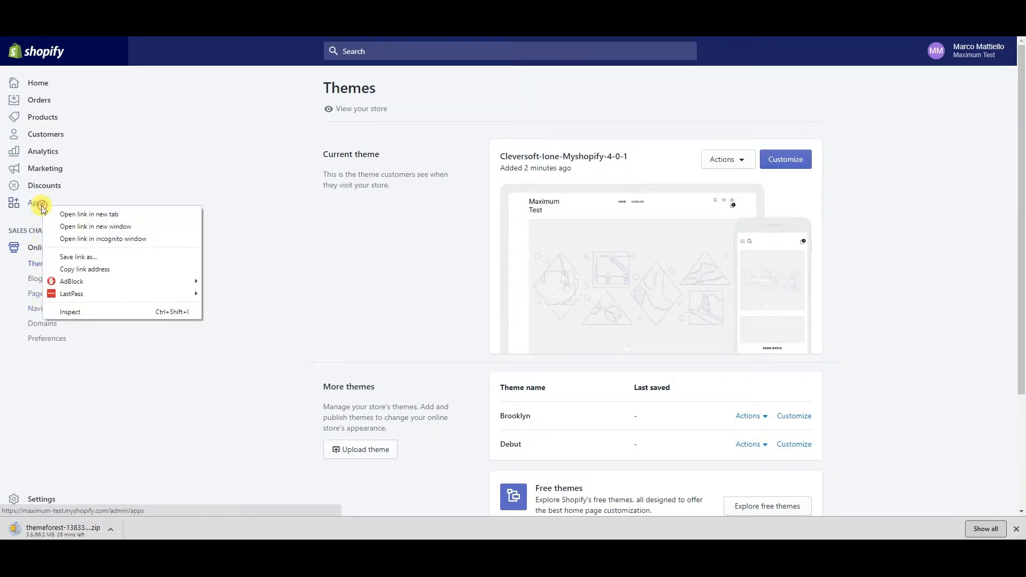
{"action": "left_click", "coordinate": [57, 215]}
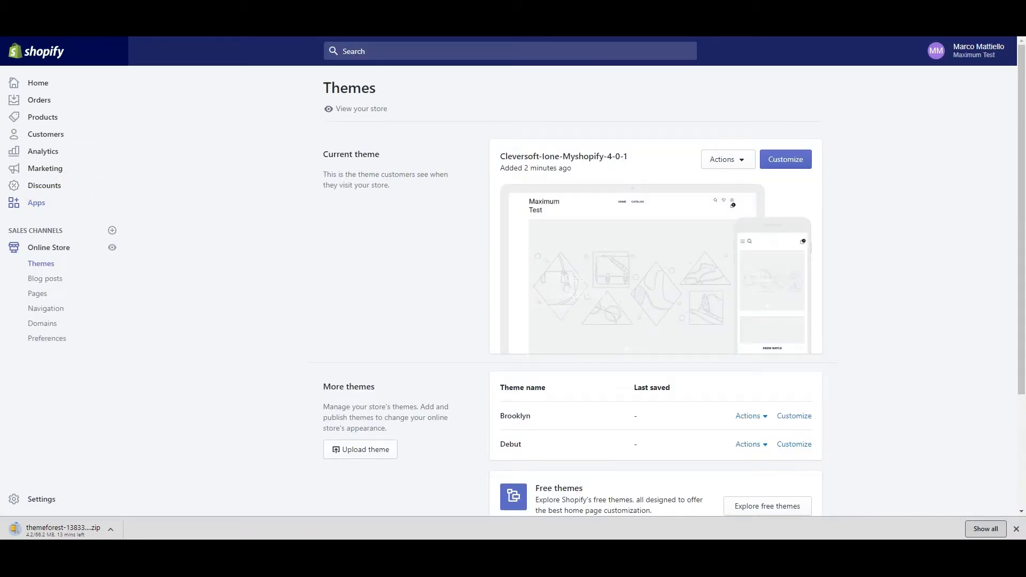
{"action": "left_click", "coordinate": [203, 7]}
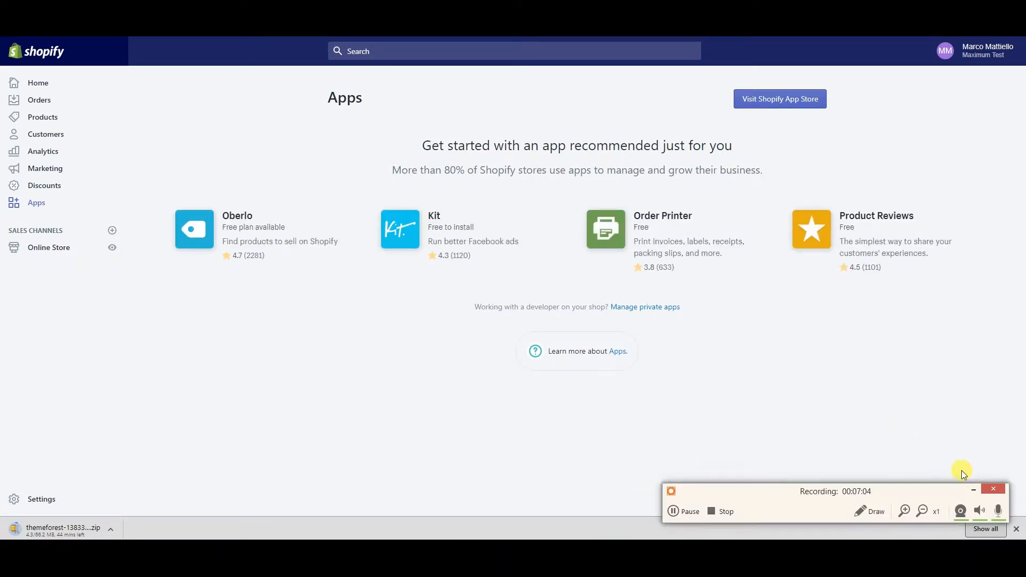
{"action": "left_click", "coordinate": [976, 489]}
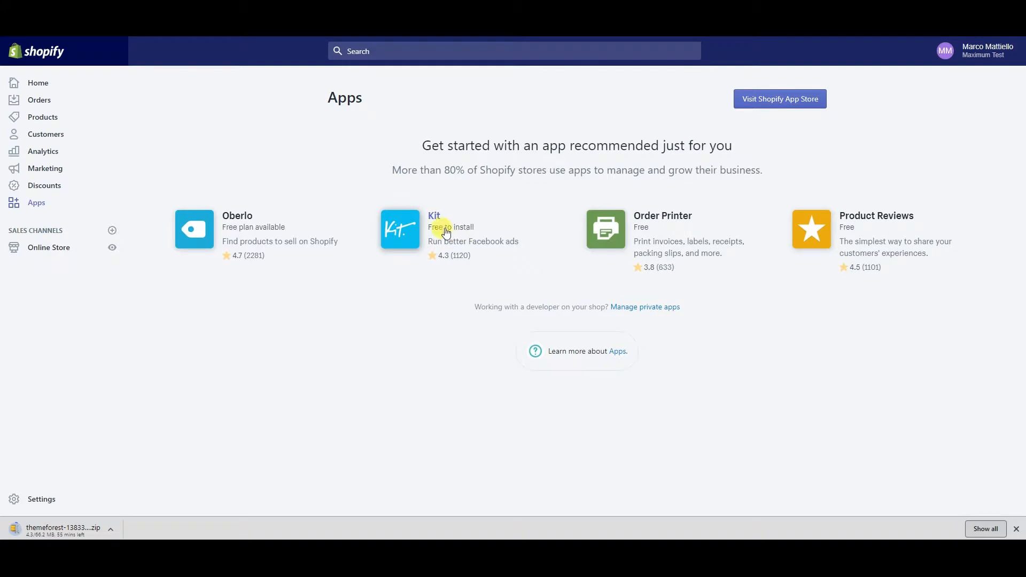
{"action": "left_click", "coordinate": [770, 105]}
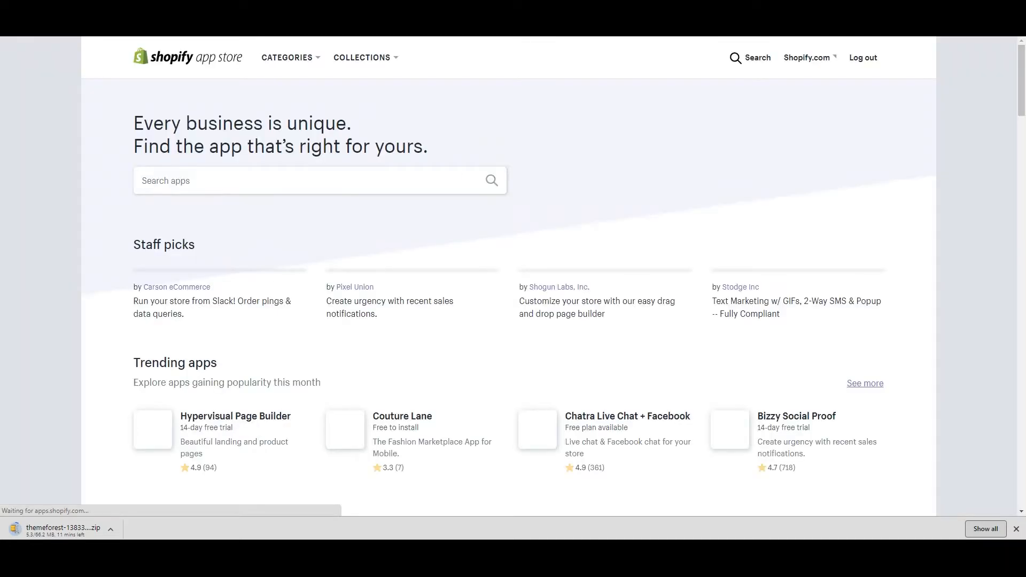
Search the Shopify App Store for "simple sample data"
{"action": "left_click", "coordinate": [420, 182]}
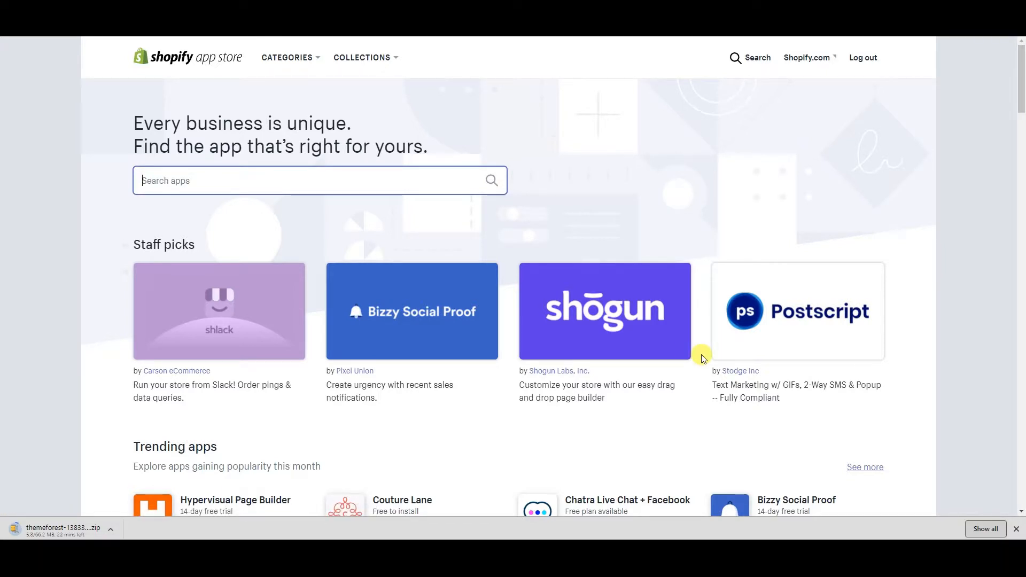
{"action": "type", "text": "e sample data"}
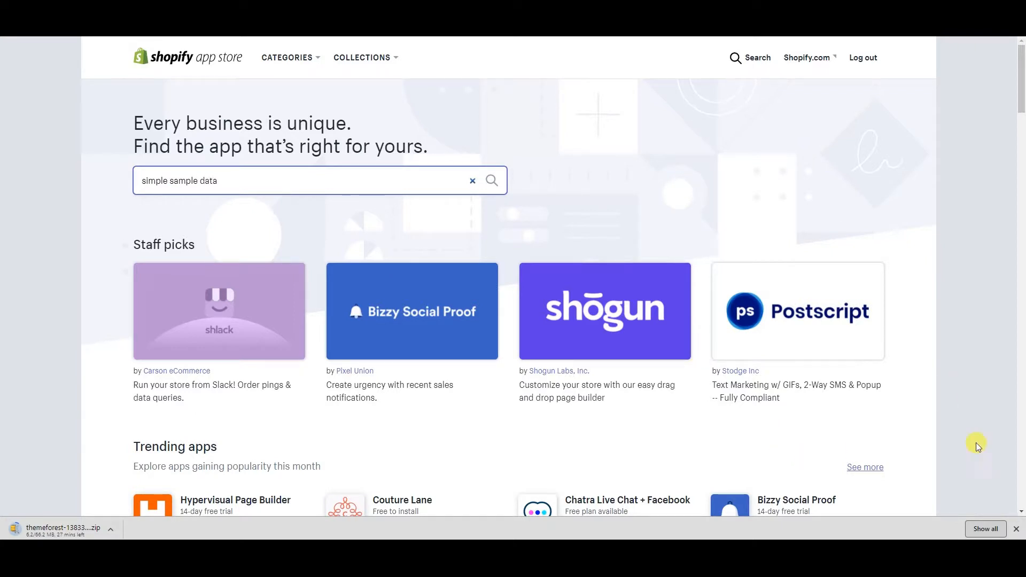
{"action": "left_click", "coordinate": [501, 186]}
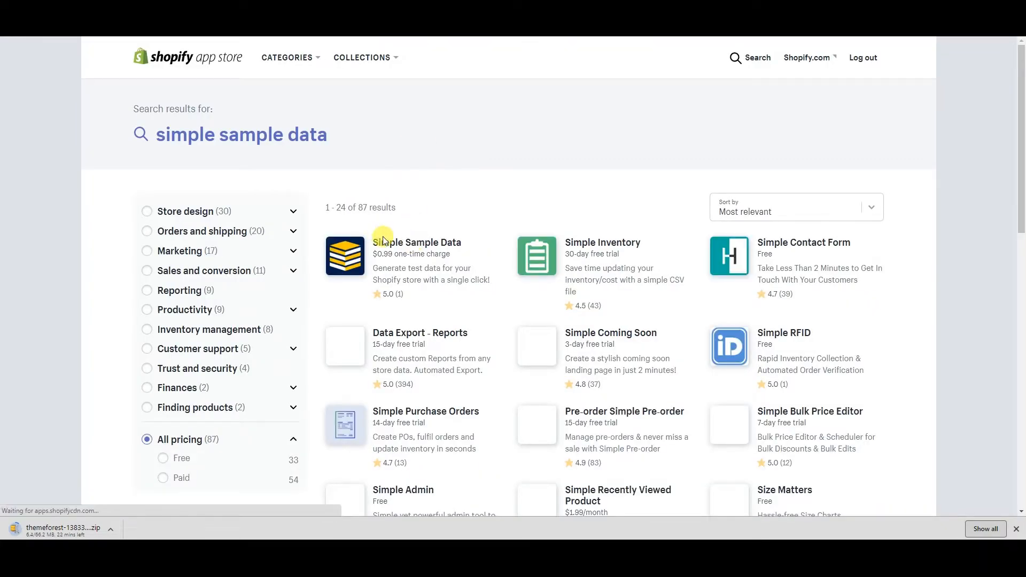
Open the Simple Sample Data listing from the search results and add the app to the store
{"action": "left_click", "coordinate": [385, 244]}
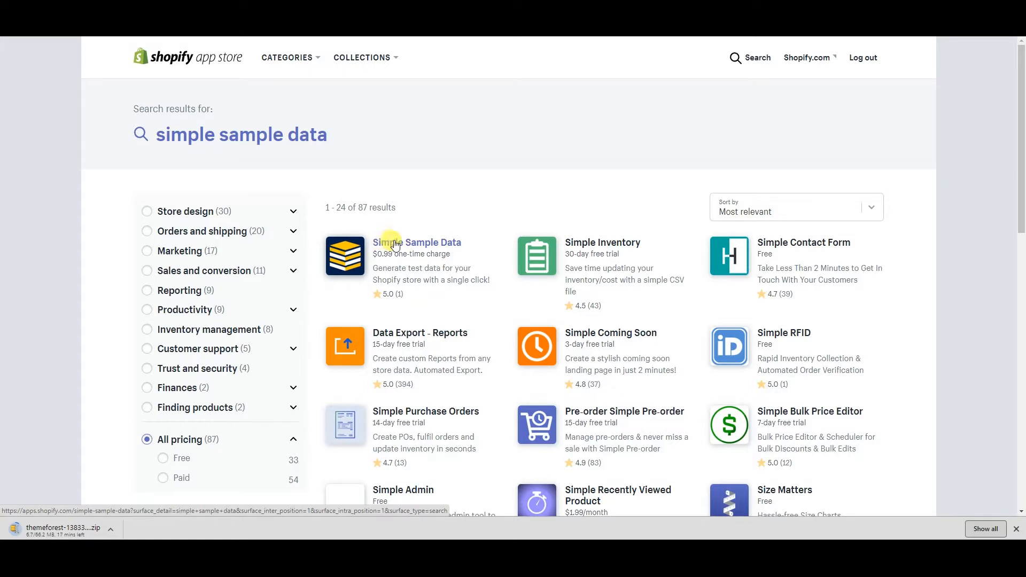
{"action": "left_click", "coordinate": [410, 245]}
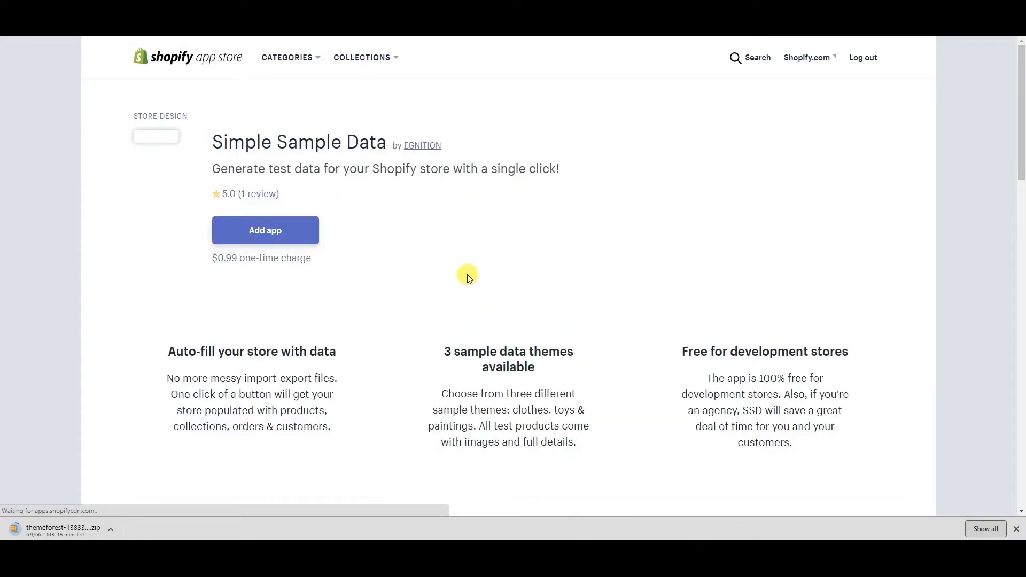
{"action": "left_click", "coordinate": [259, 241]}
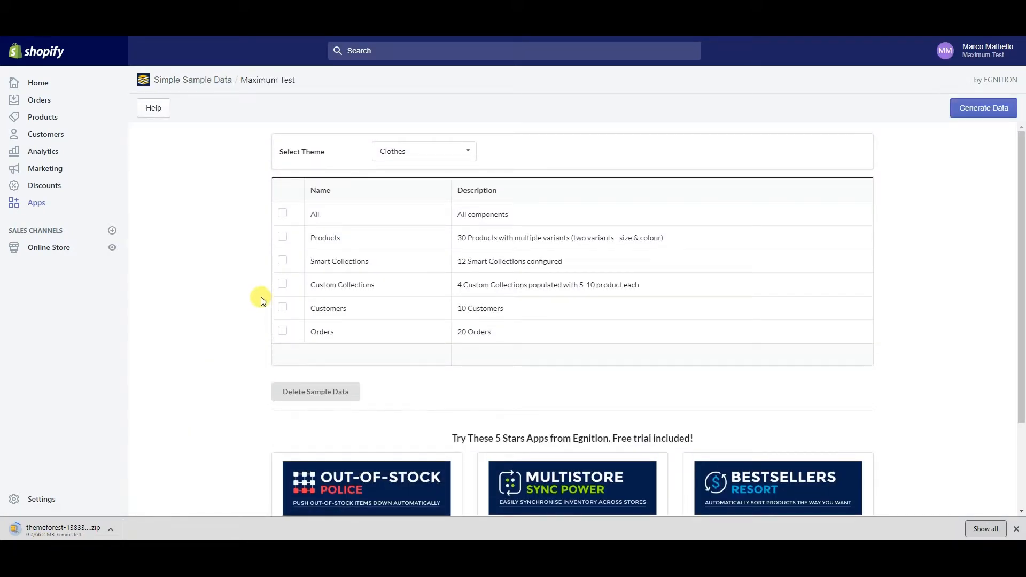
Generate sample data with the Clothes theme for Products, Smart Collections and Custom Collections
{"action": "left_click", "coordinate": [434, 154]}
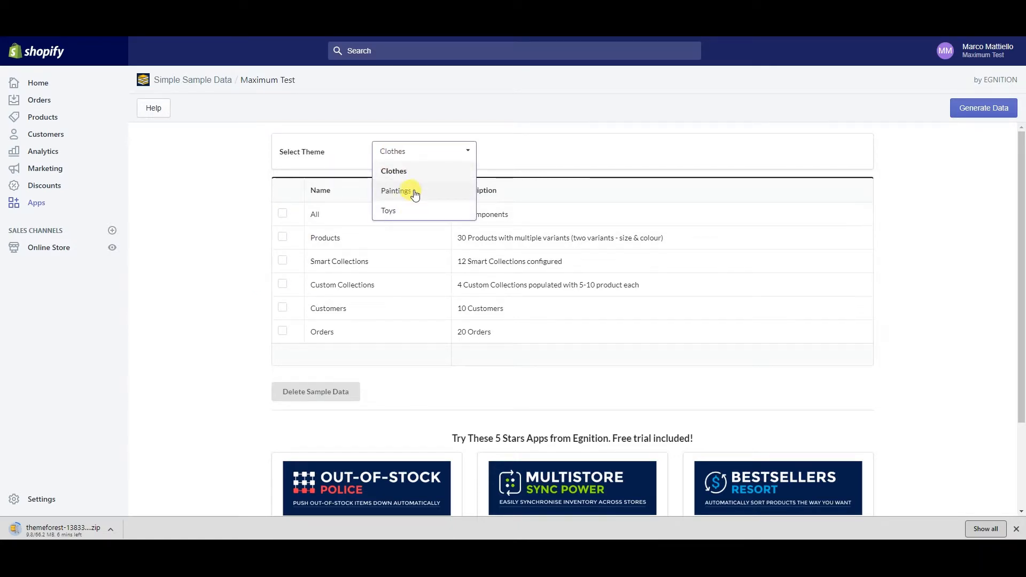
{"action": "left_click", "coordinate": [410, 170]}
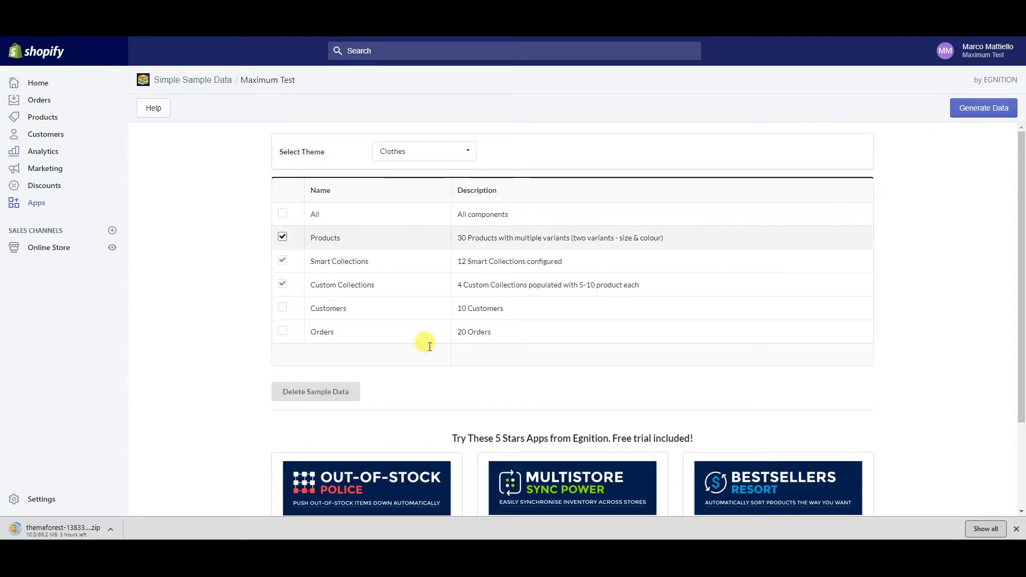
{"action": "scroll", "coordinate": [193, 338], "scroll_direction": "down", "scroll_amount": 3}
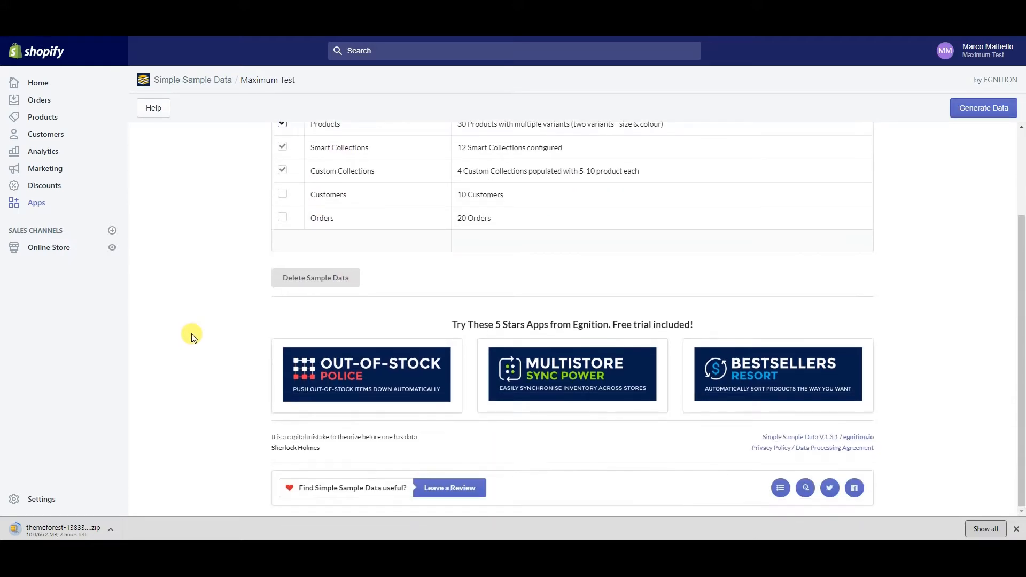
{"action": "scroll", "coordinate": [191, 336], "scroll_direction": "up", "scroll_amount": 3}
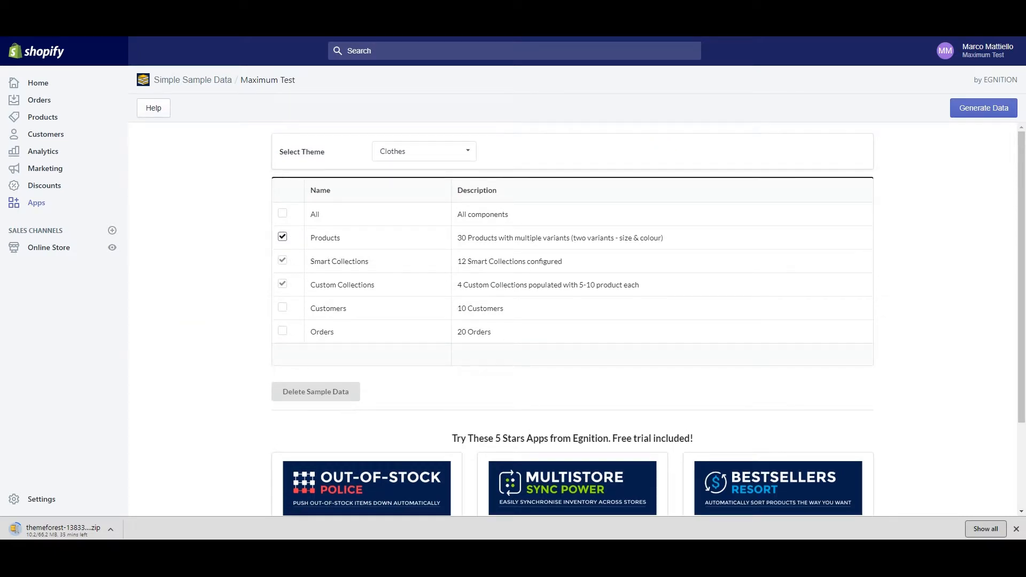
{"action": "left_click", "coordinate": [982, 108]}
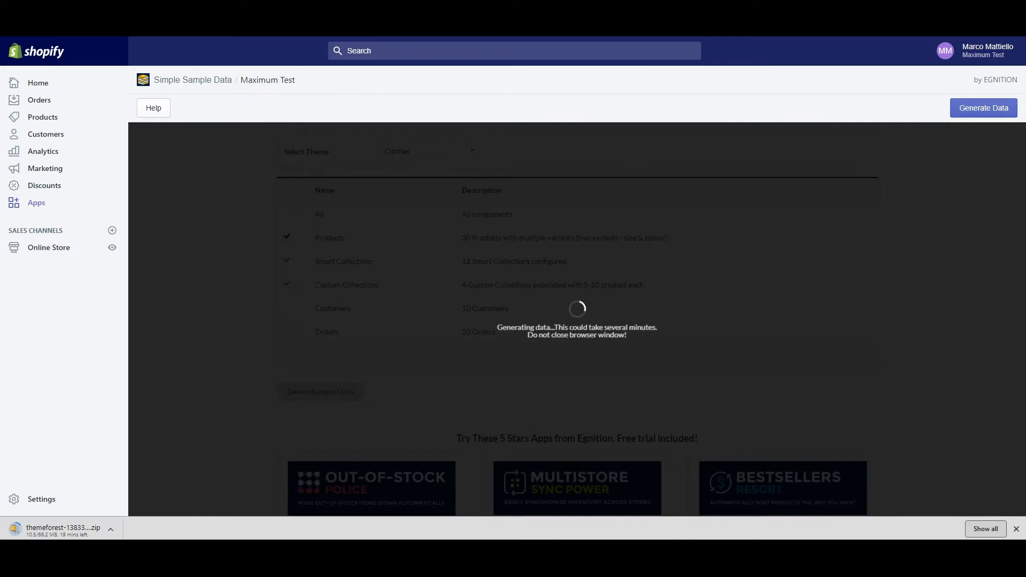
Open the current Cleversoft-Ione-Myshopify-4-0-1 theme for customizing and dismiss the newsletter popup in the preview
{"action": "left_click", "coordinate": [49, 248]}
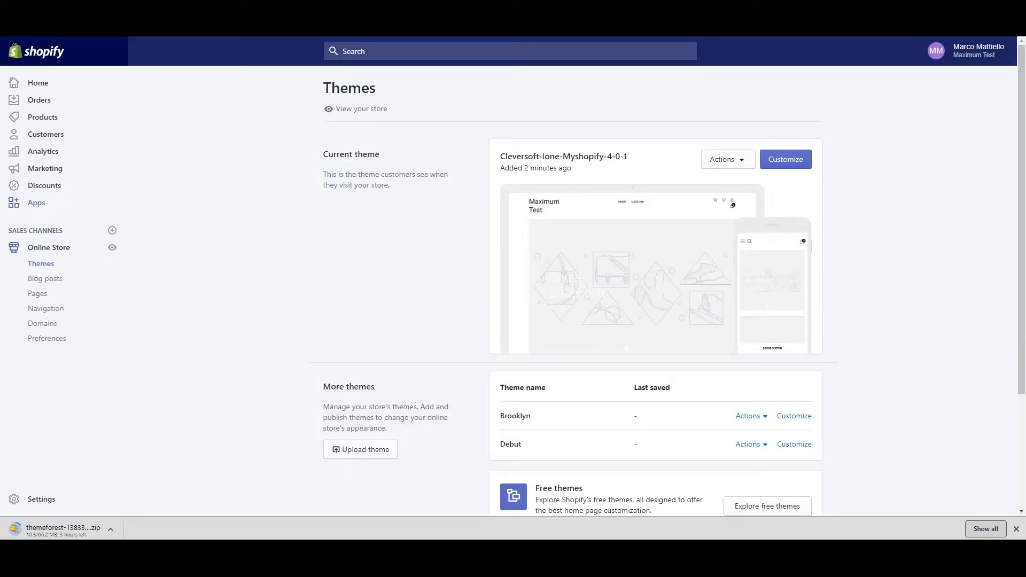
{"action": "left_click", "coordinate": [36, 202]}
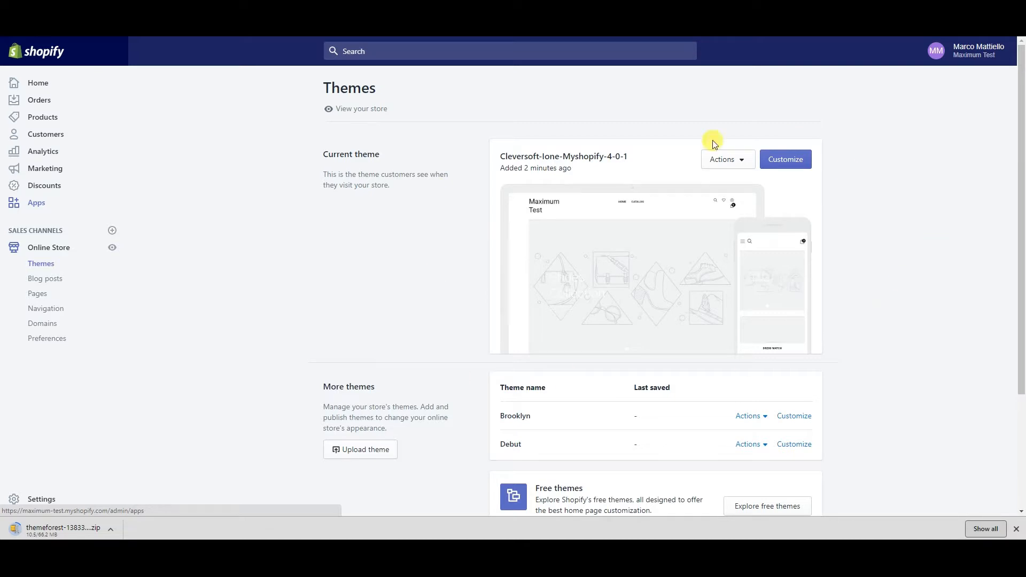
{"action": "left_click", "coordinate": [791, 167]}
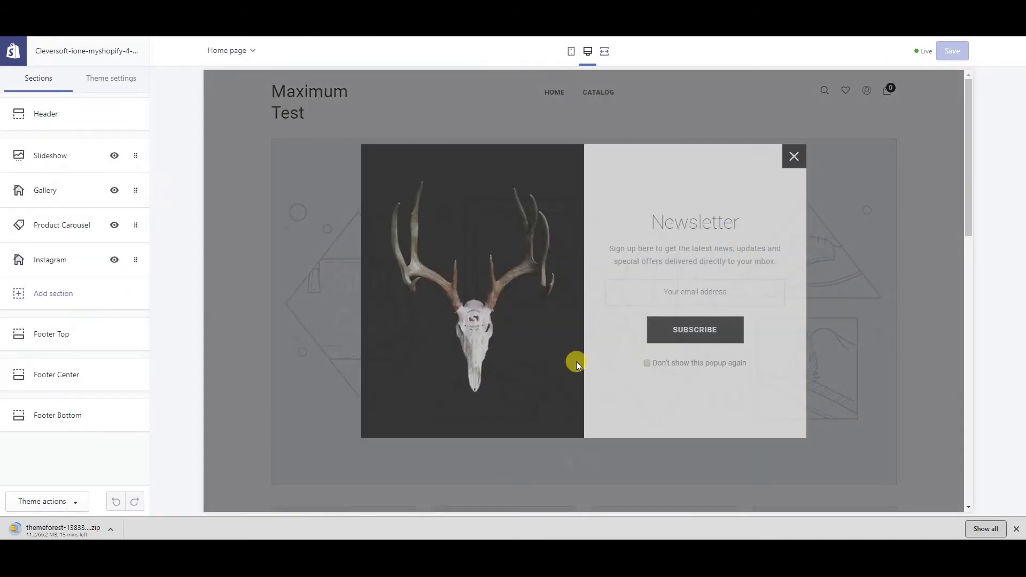
{"action": "left_click", "coordinate": [793, 158]}
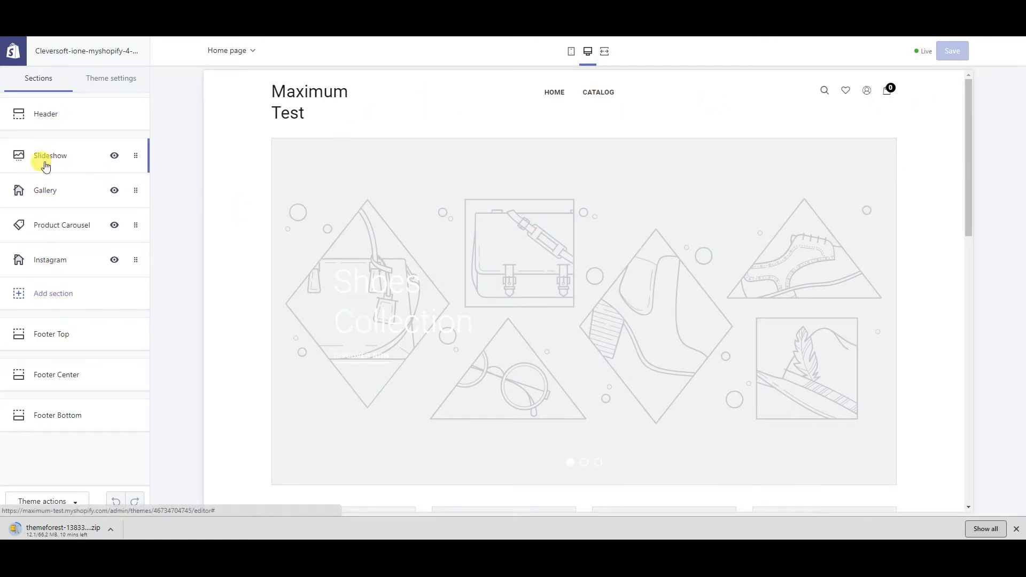
{"action": "scroll", "coordinate": [526, 223], "scroll_direction": "down", "scroll_amount": 4}
{"action": "scroll", "coordinate": [513, 230], "scroll_direction": "up", "scroll_amount": 4}
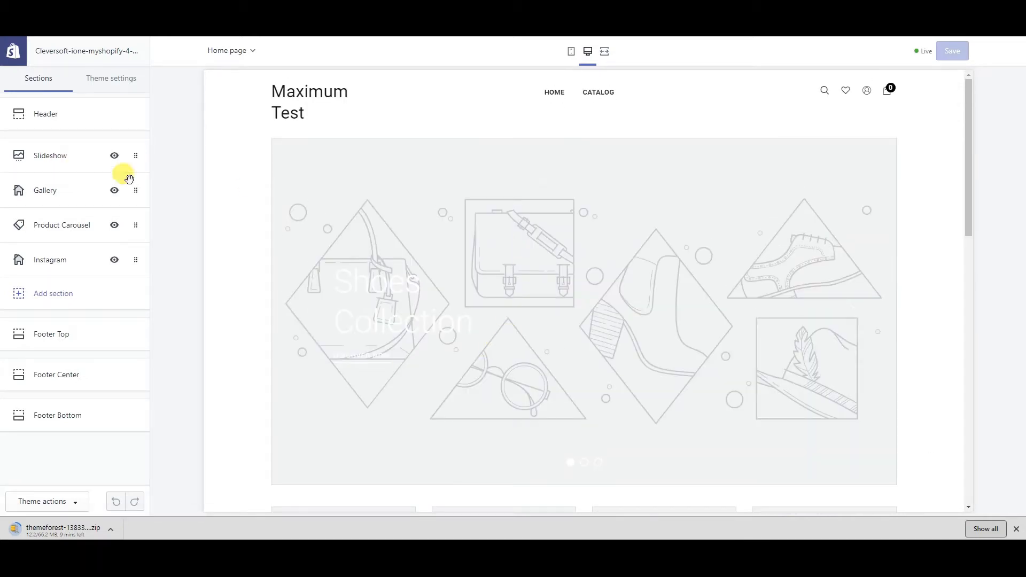
{"action": "left_click_drag", "start_coordinate": [136, 156], "coordinate": [104, 163]}
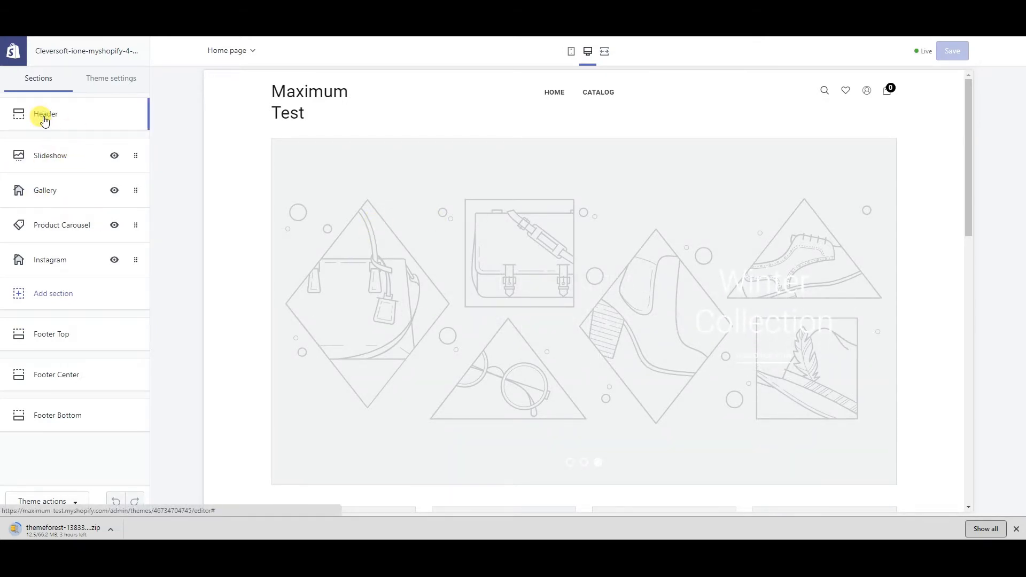
Enable the topbar and full width in the Header section's settings
{"action": "left_click", "coordinate": [213, 103]}
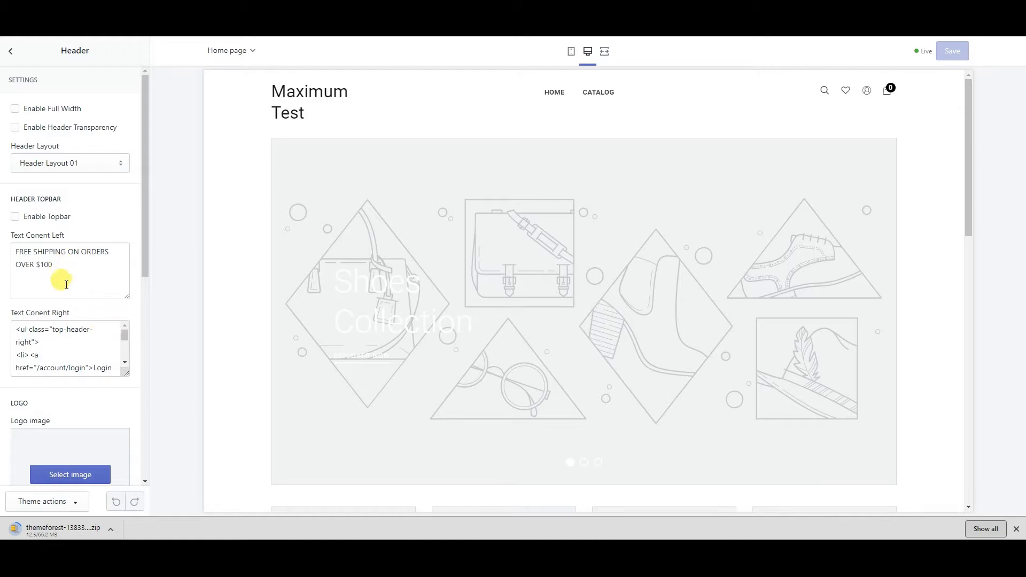
{"action": "left_click", "coordinate": [15, 218]}
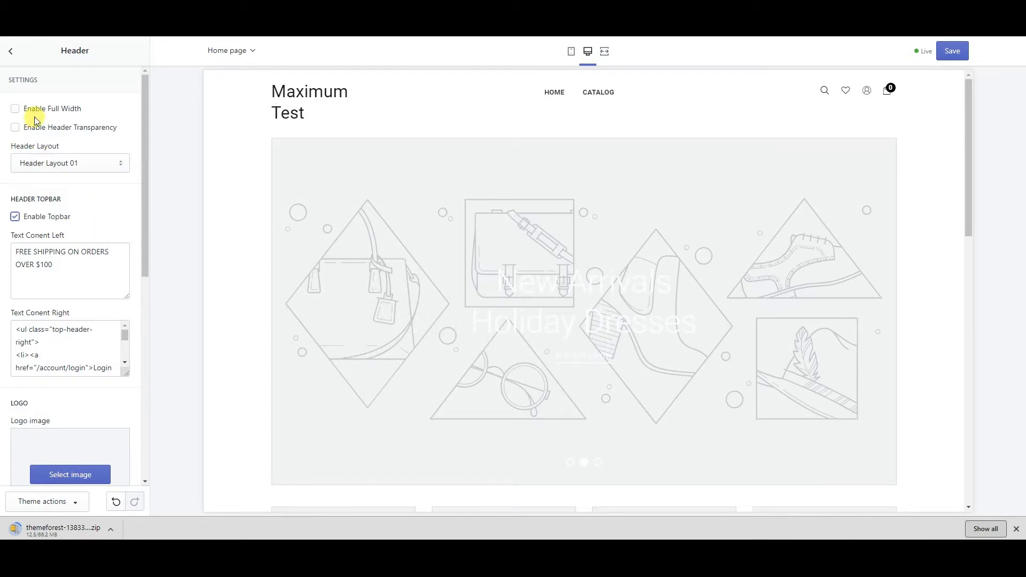
{"action": "left_click", "coordinate": [15, 110]}
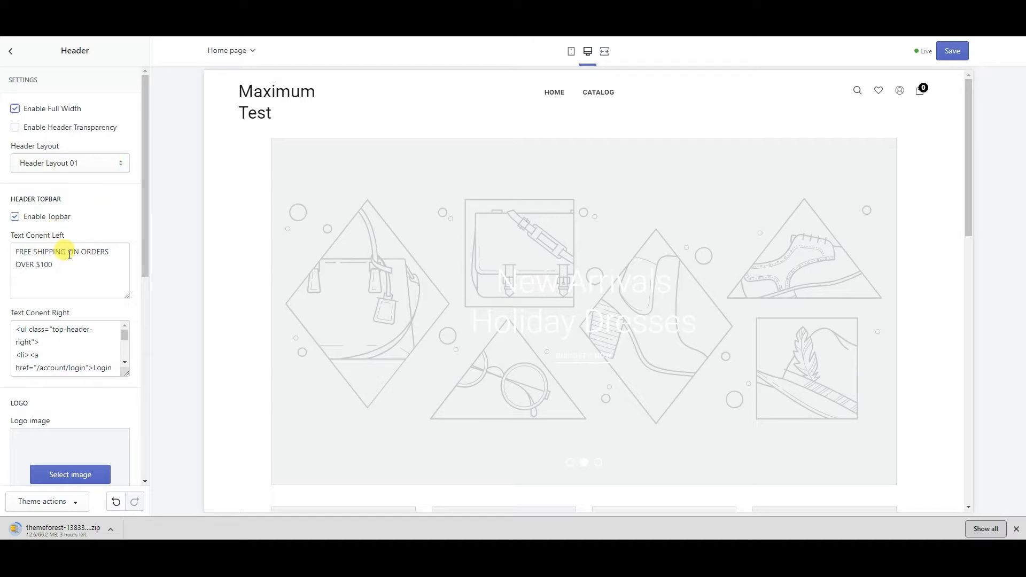
Upload Logo black.png from the logo folder as the header's logo image and set its custom height to 70px
{"action": "scroll", "coordinate": [75, 374], "scroll_direction": "down", "scroll_amount": 4}
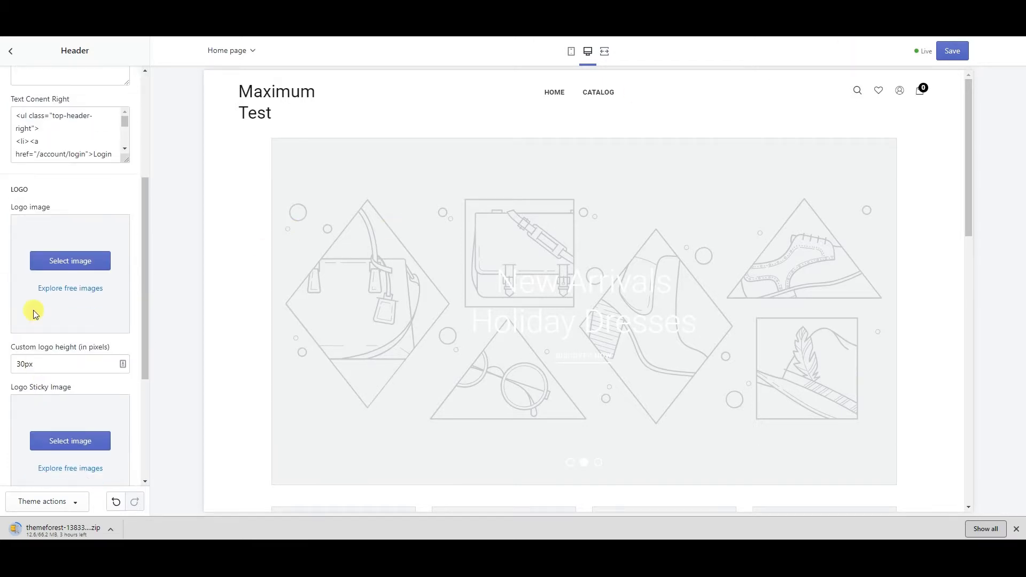
{"action": "left_click", "coordinate": [61, 264]}
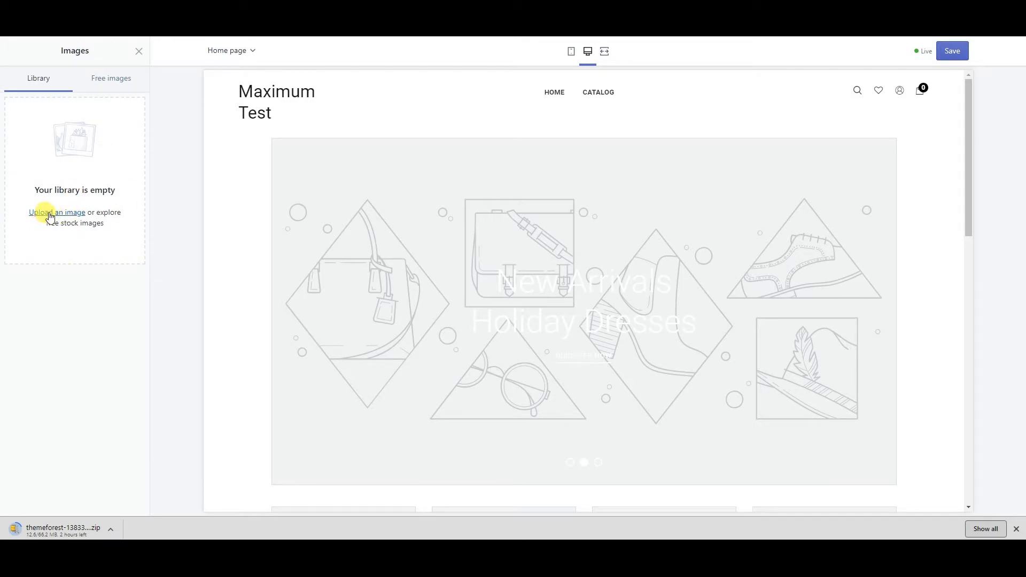
{"action": "left_click", "coordinate": [49, 213]}
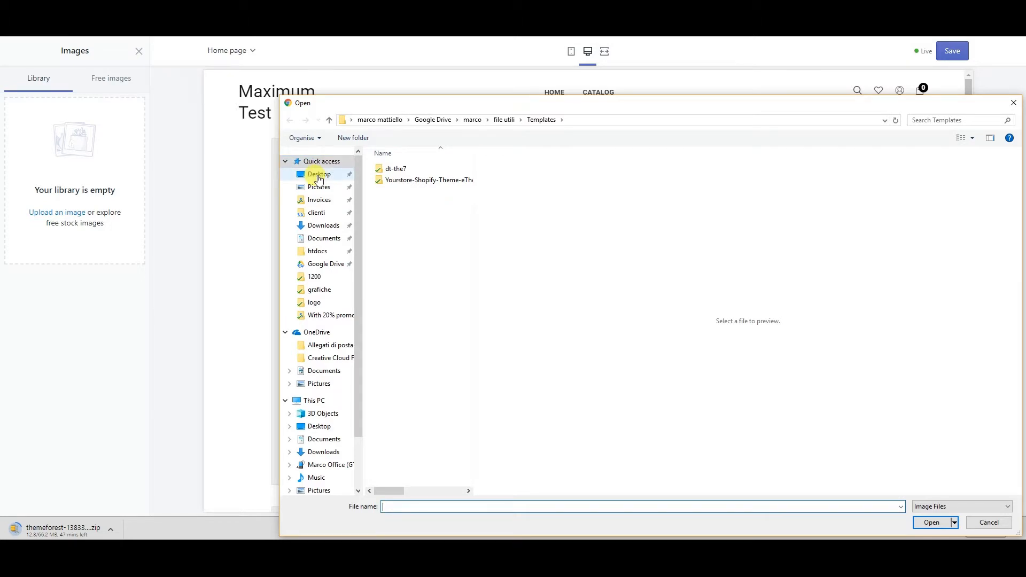
{"action": "left_click", "coordinate": [320, 302]}
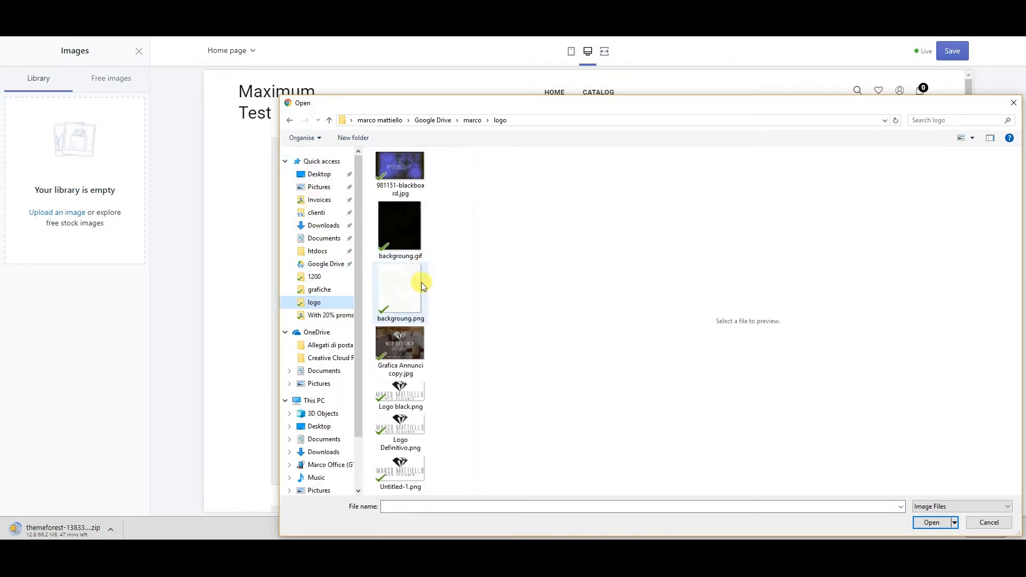
{"action": "double_click", "coordinate": [418, 405]}
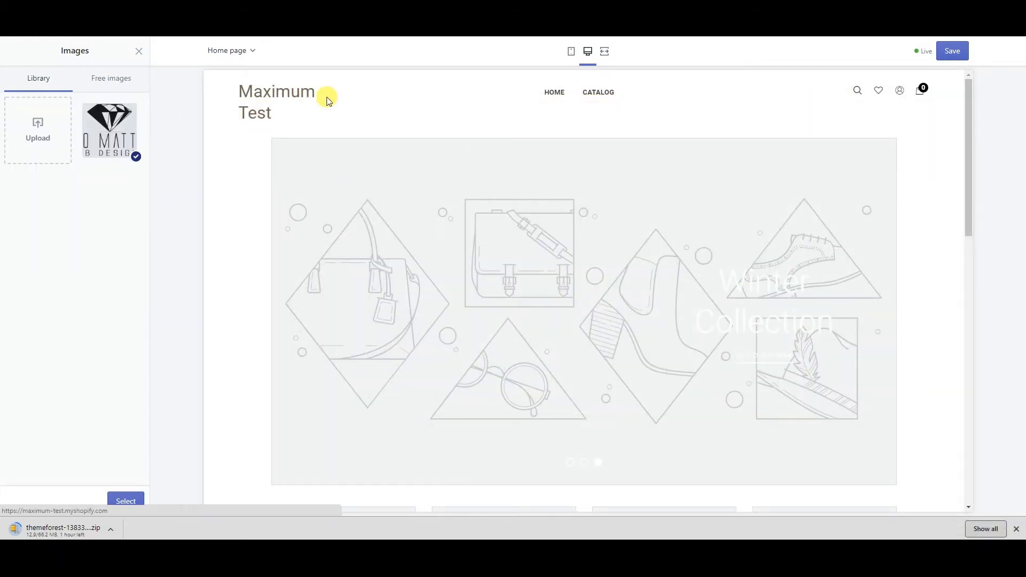
{"action": "left_click", "coordinate": [140, 501]}
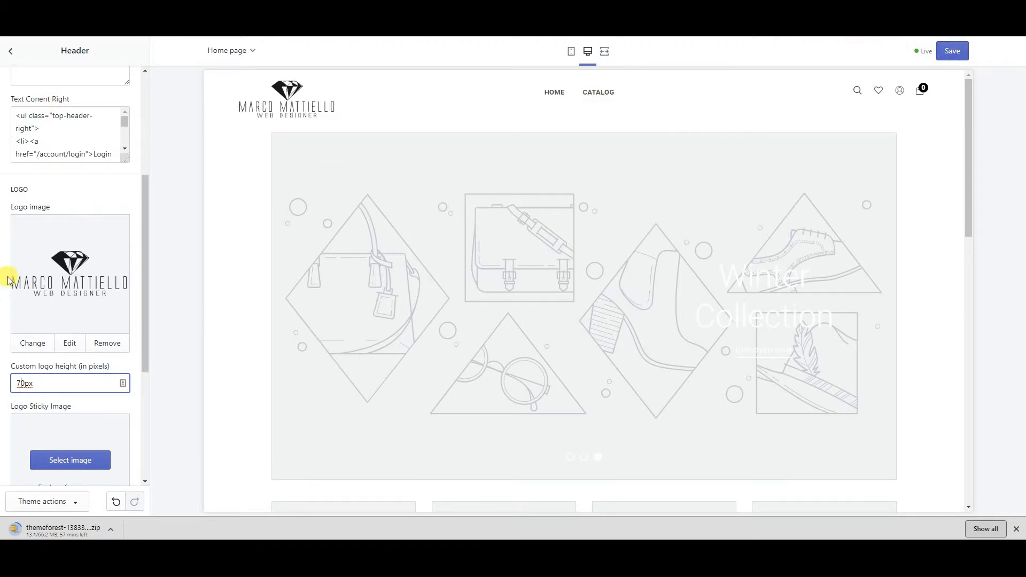
Change the header's cart icon to Cart 9 and save the header changes
{"action": "scroll", "coordinate": [102, 386], "scroll_direction": "down", "scroll_amount": 4}
{"action": "scroll", "coordinate": [325, 195], "scroll_direction": "down", "scroll_amount": 10}
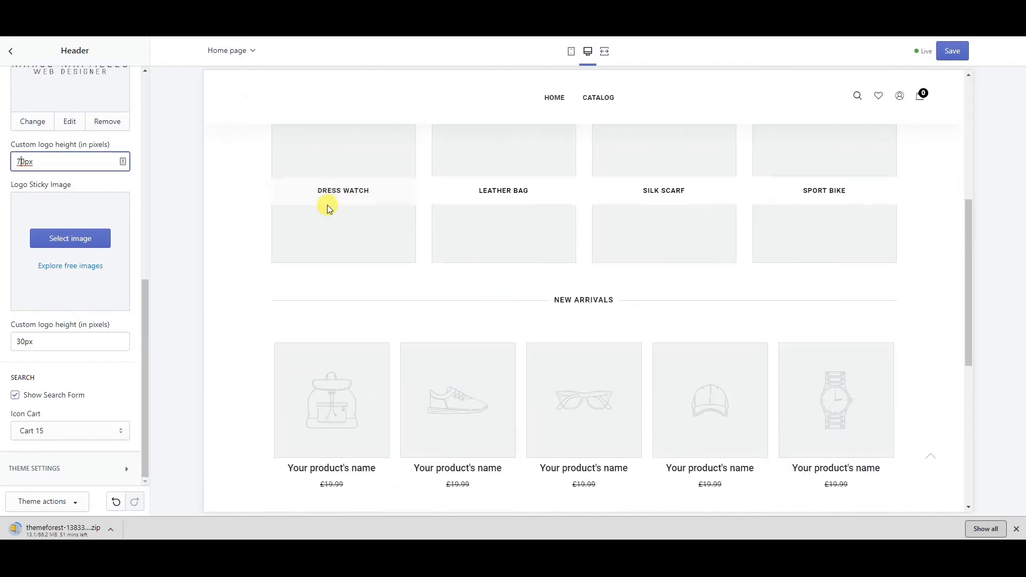
{"action": "scroll", "coordinate": [326, 209], "scroll_direction": "up", "scroll_amount": 9}
{"action": "scroll", "coordinate": [296, 107], "scroll_direction": "down", "scroll_amount": 5}
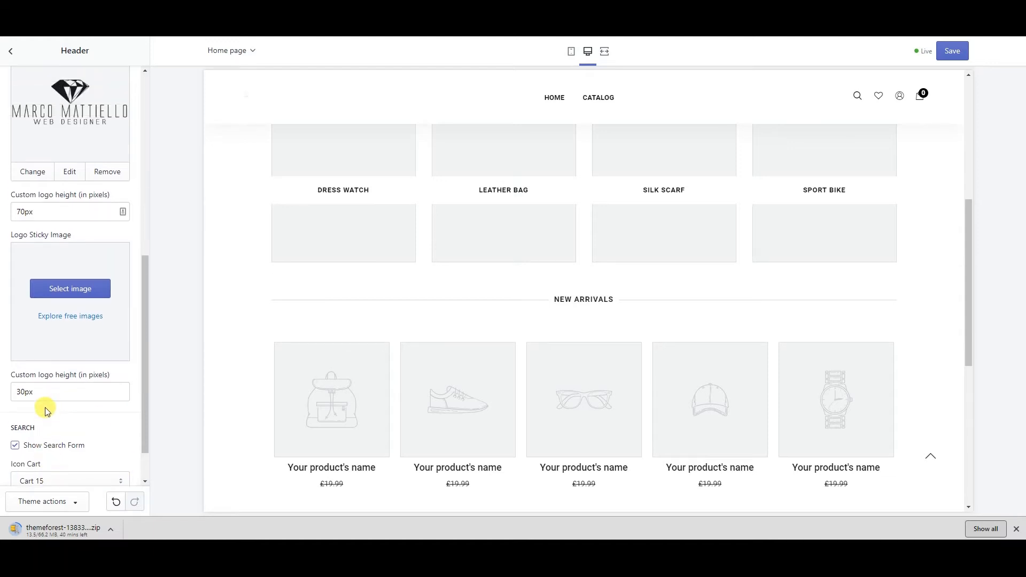
{"action": "left_click", "coordinate": [71, 430]}
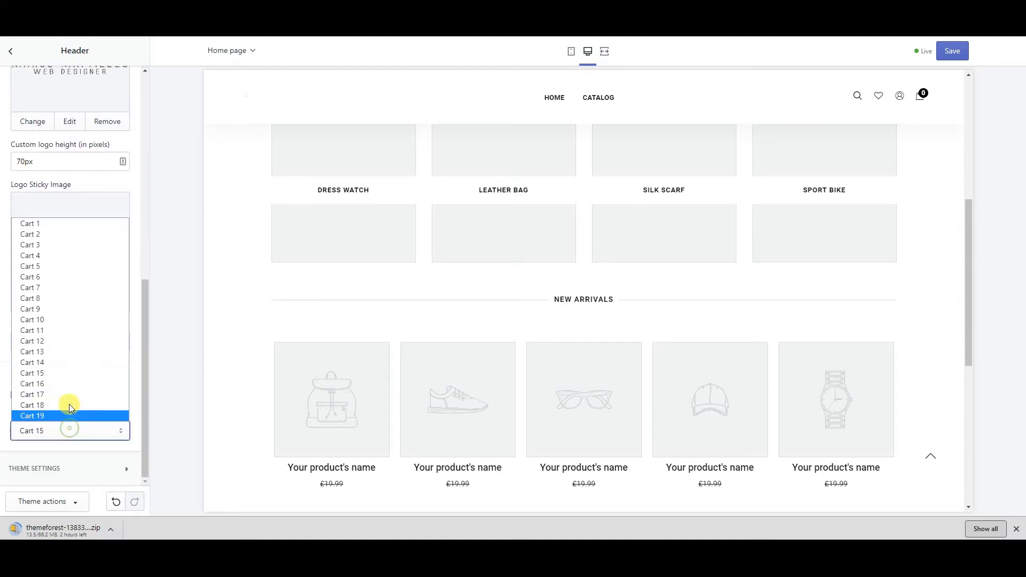
{"action": "left_click", "coordinate": [50, 304]}
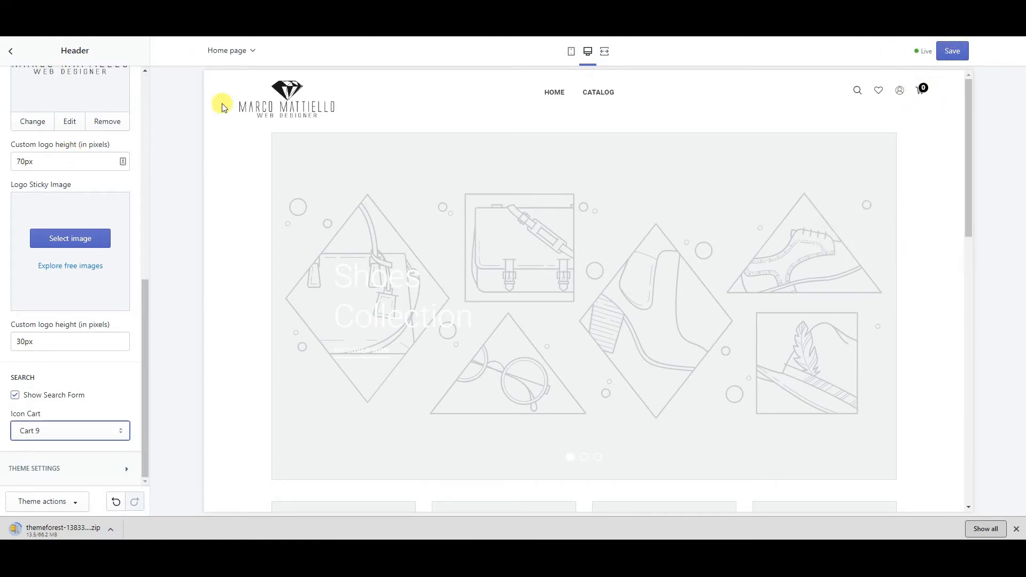
{"action": "left_click", "coordinate": [956, 49]}
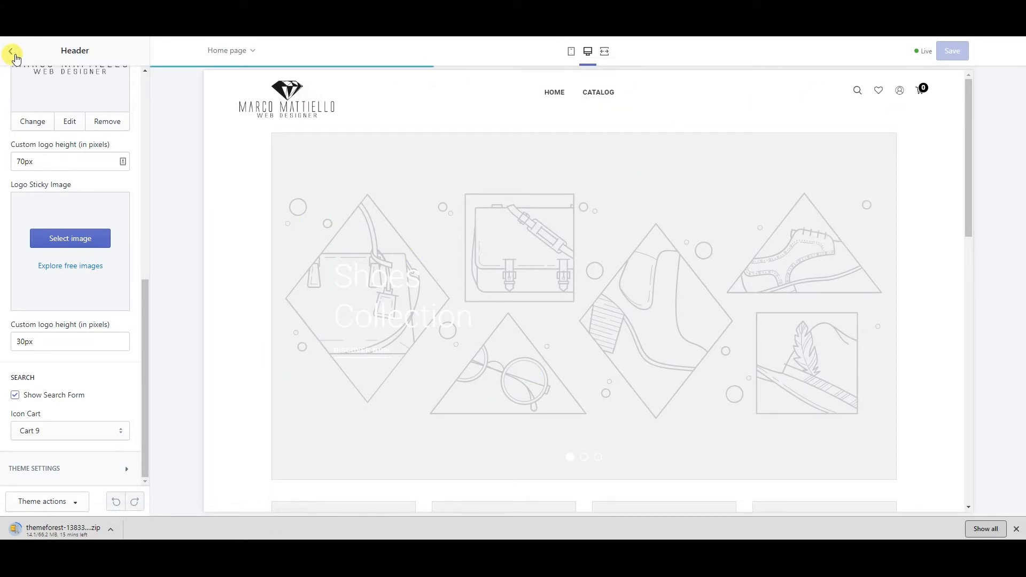
Set the Slideshow section's layout to Full Width and look over its remaining settings down to the slide content
{"action": "left_click", "coordinate": [11, 53]}
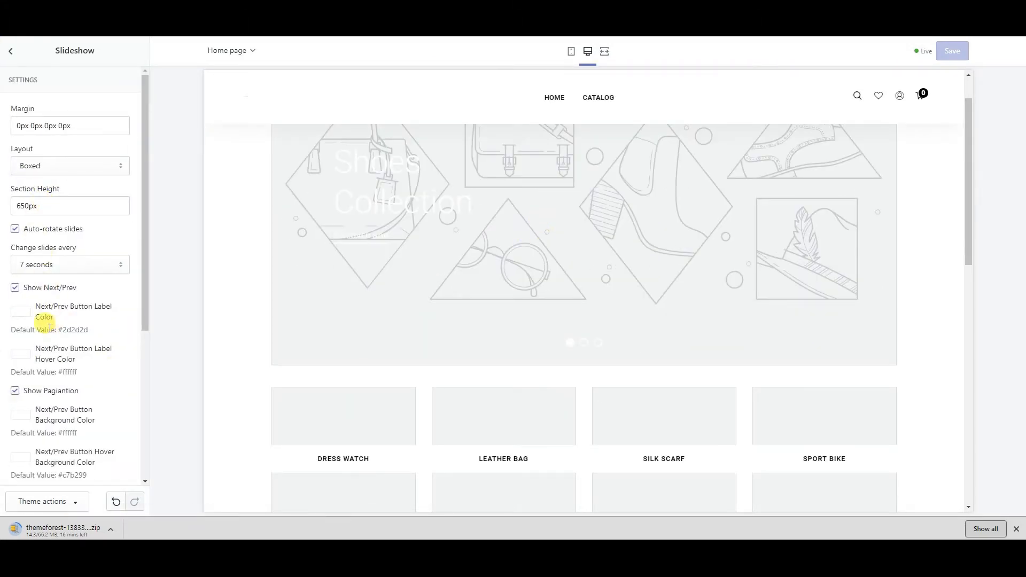
{"action": "scroll", "coordinate": [49, 331], "scroll_direction": "down", "scroll_amount": 5}
{"action": "scroll", "coordinate": [72, 294], "scroll_direction": "up", "scroll_amount": 5}
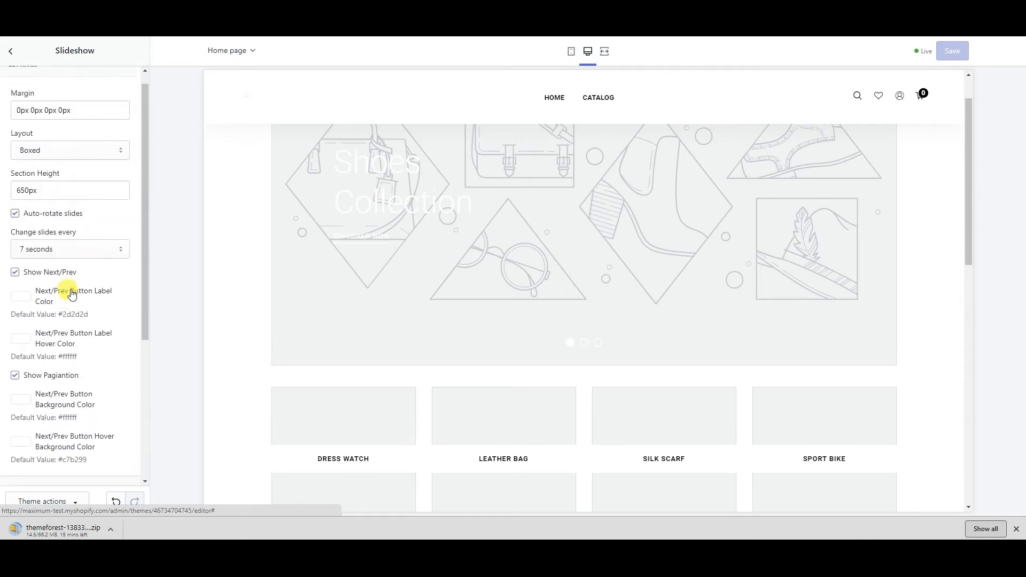
{"action": "left_click", "coordinate": [90, 125]}
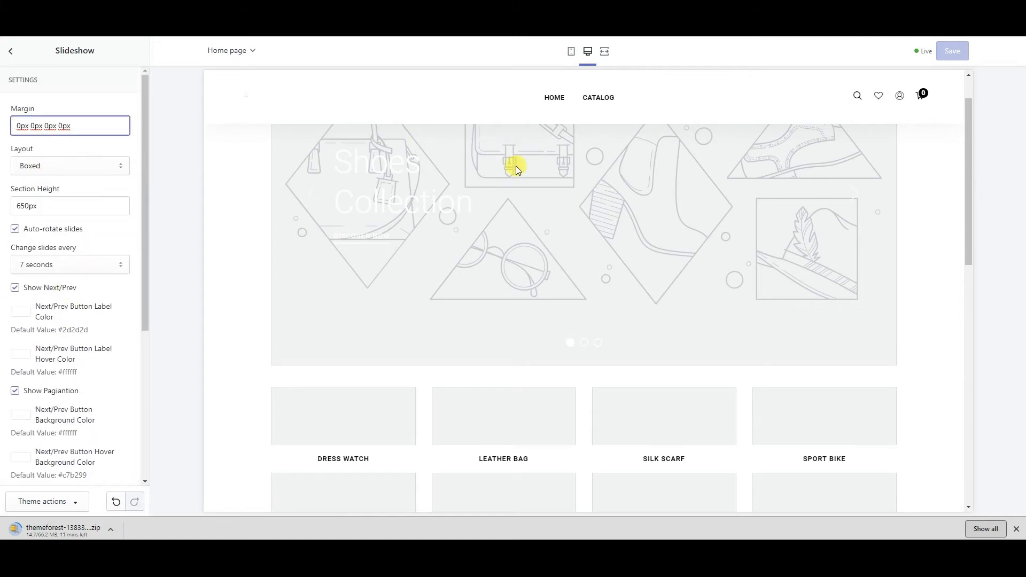
{"action": "scroll", "coordinate": [465, 144], "scroll_direction": "up", "scroll_amount": 2}
{"action": "left_click", "coordinate": [75, 165]}
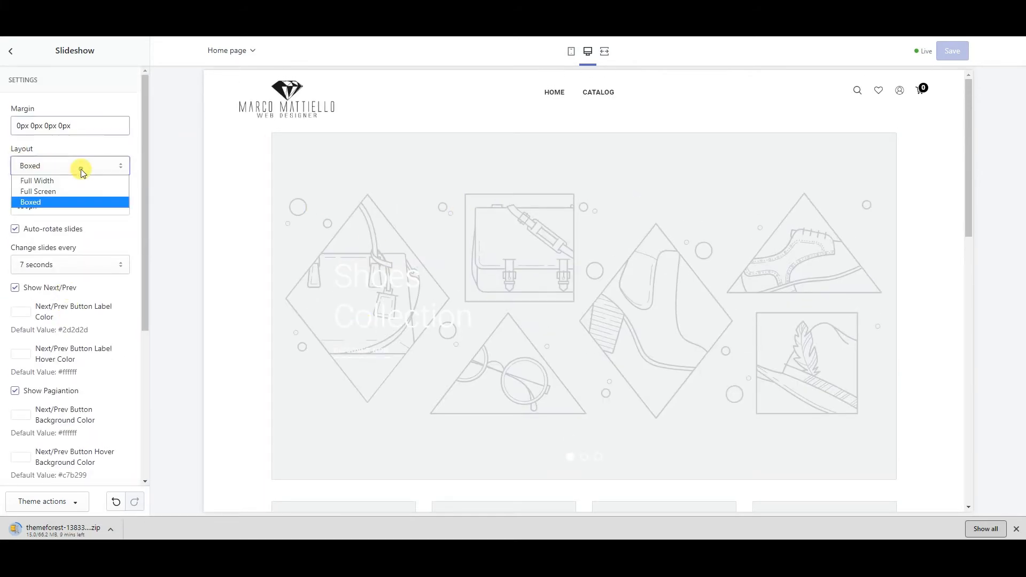
{"action": "left_click", "coordinate": [75, 181]}
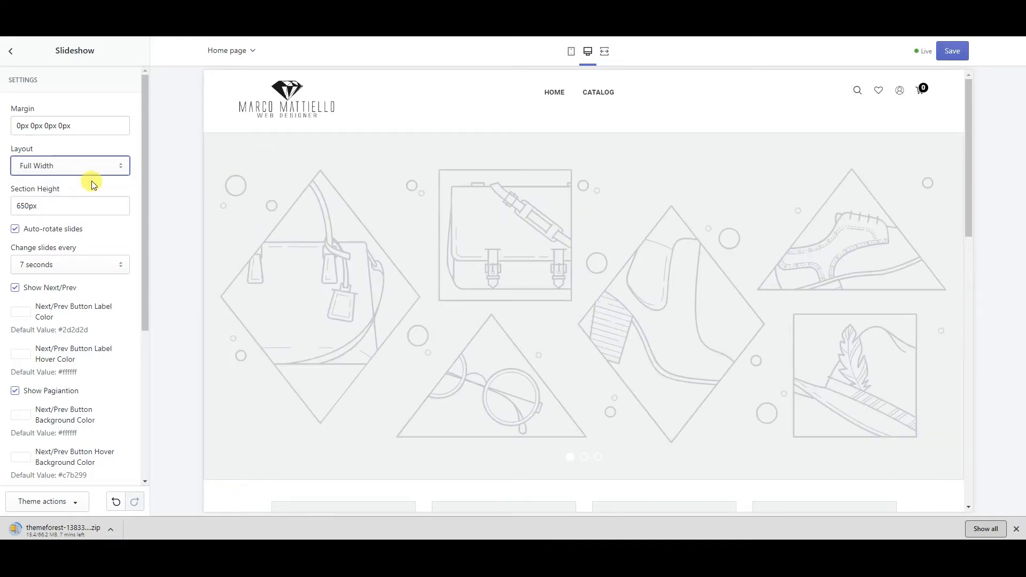
{"action": "left_click", "coordinate": [51, 206]}
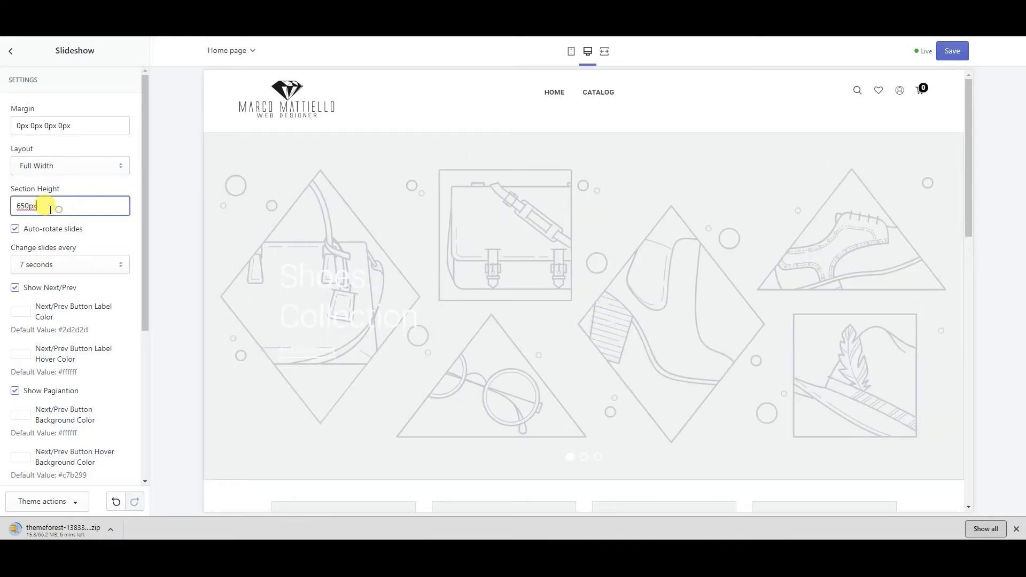
{"action": "scroll", "coordinate": [59, 267], "scroll_direction": "down", "scroll_amount": 2}
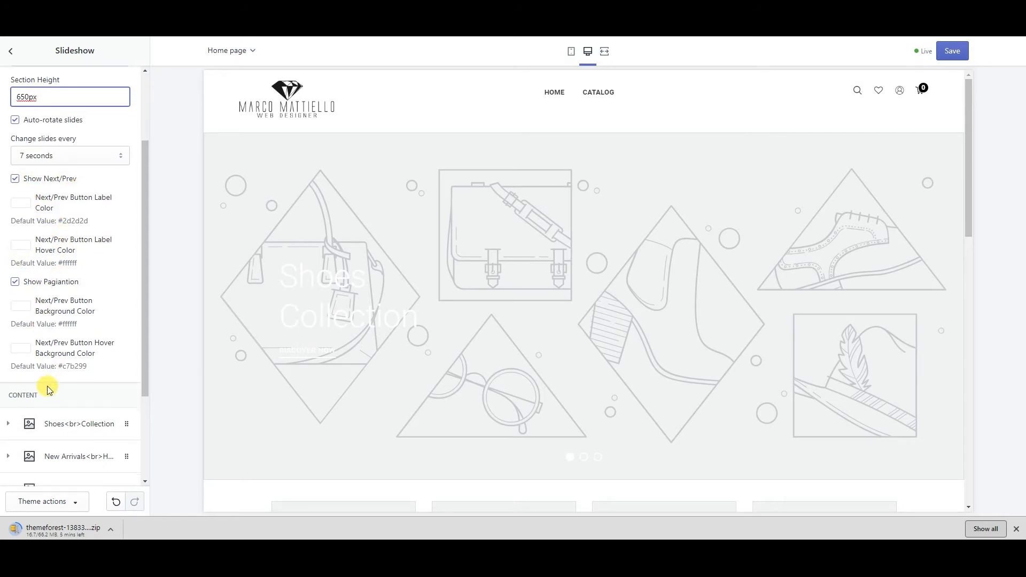
Open the image selection for the Shoes Collection slide and browse to the Women's Fashion category of free images
{"action": "scroll", "coordinate": [50, 390], "scroll_direction": "down", "scroll_amount": 2}
{"action": "left_click", "coordinate": [76, 319]}
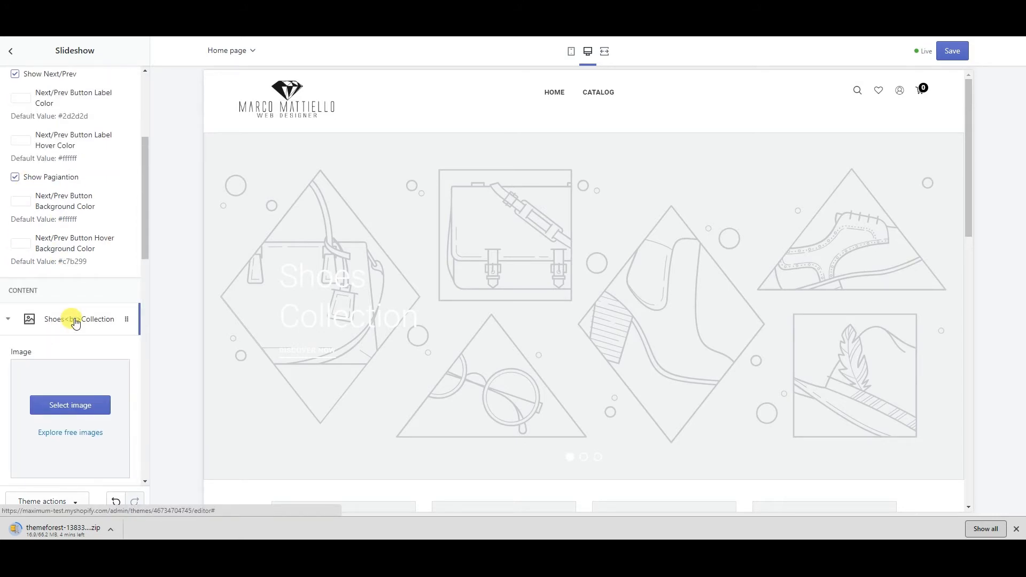
{"action": "left_click", "coordinate": [57, 407]}
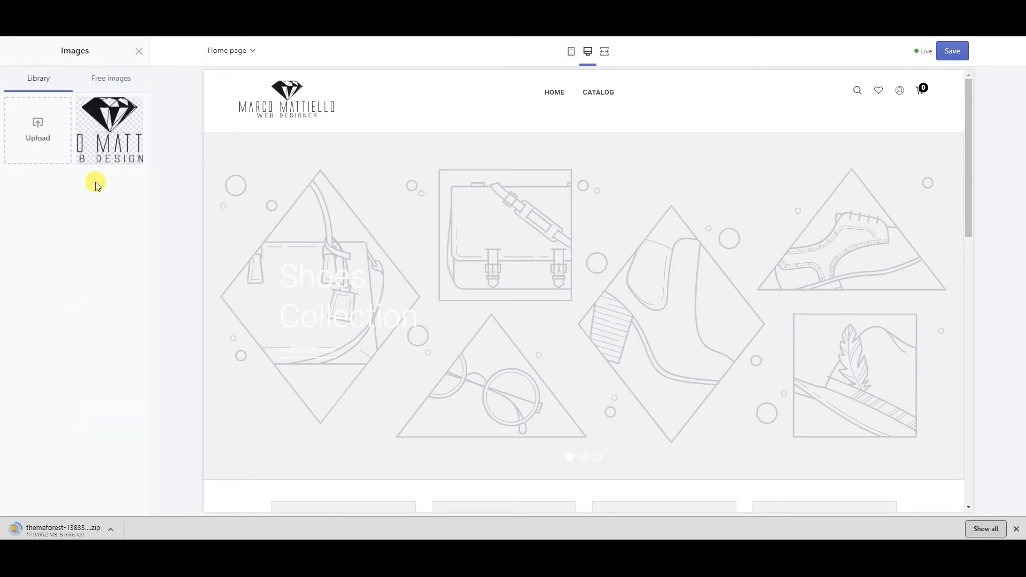
{"action": "left_click", "coordinate": [103, 82]}
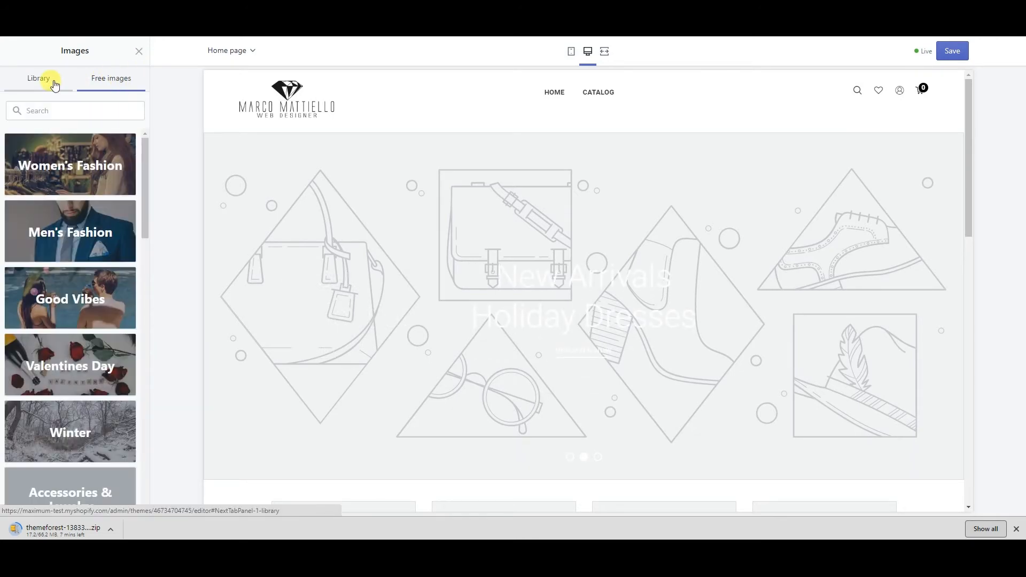
{"action": "left_click", "coordinate": [48, 80]}
{"action": "left_click", "coordinate": [107, 78]}
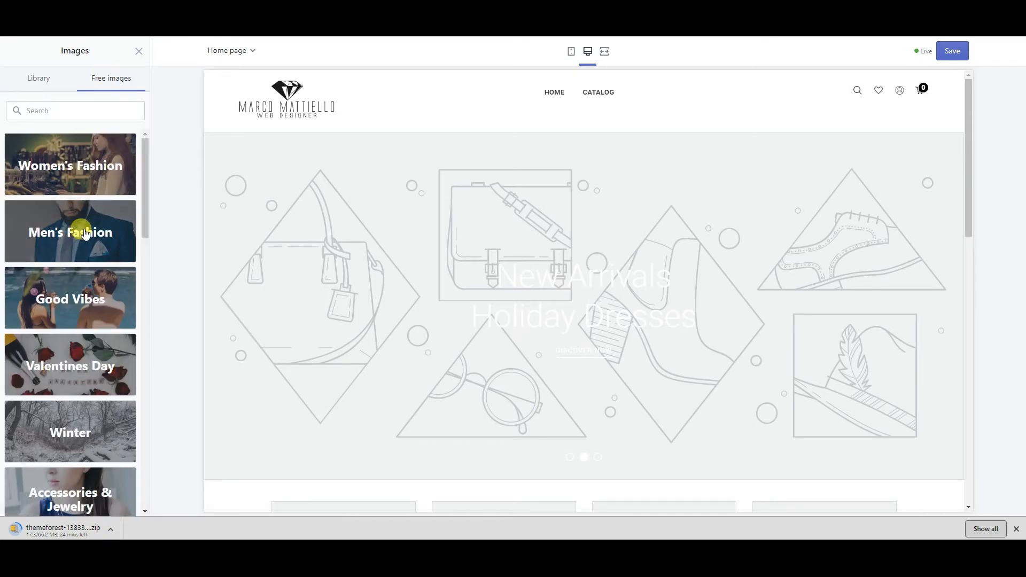
{"action": "left_click", "coordinate": [93, 171]}
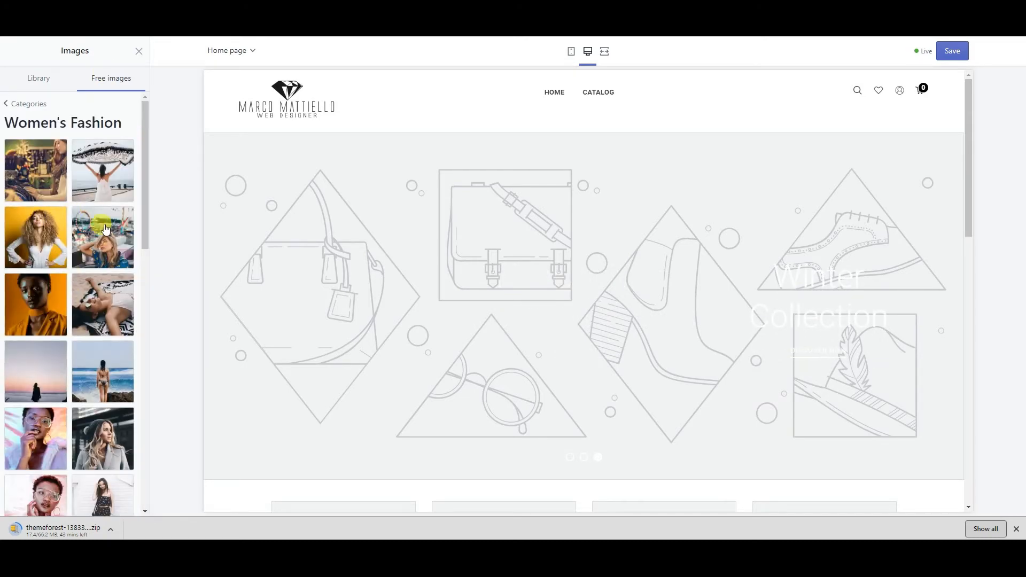
Set the Women's Fashion photo of the woman holding up a patterned blanket as the Shoes Collection slide's image
{"action": "left_click", "coordinate": [107, 164]}
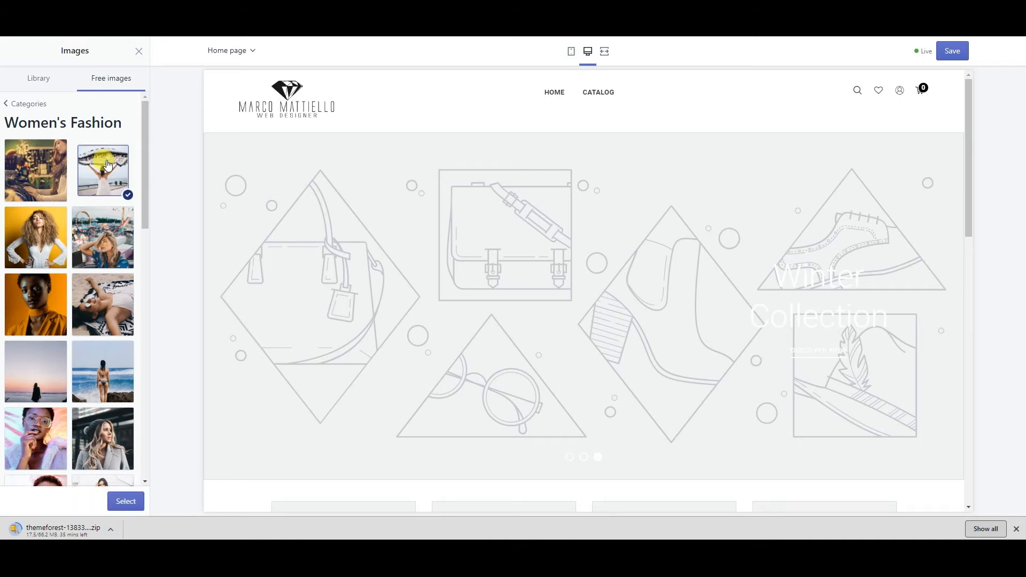
{"action": "left_click", "coordinate": [125, 502]}
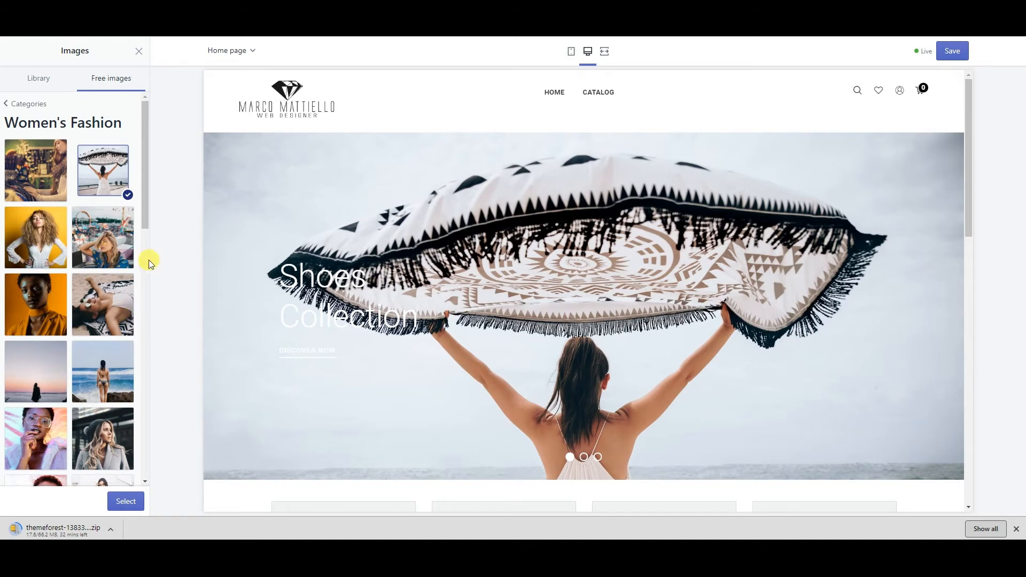
{"action": "left_click", "coordinate": [37, 298]}
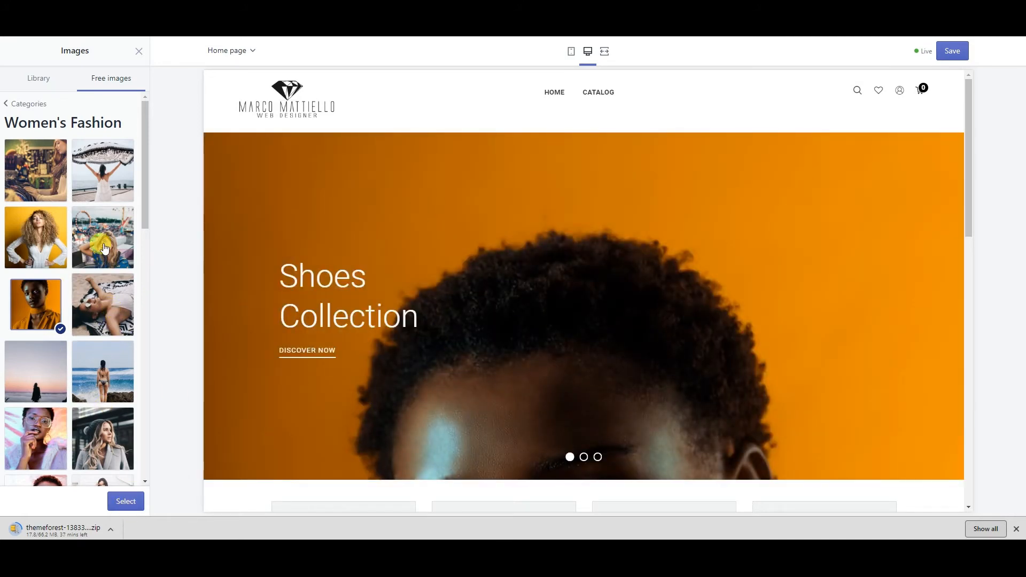
{"action": "left_click", "coordinate": [116, 170]}
{"action": "left_click", "coordinate": [138, 503]}
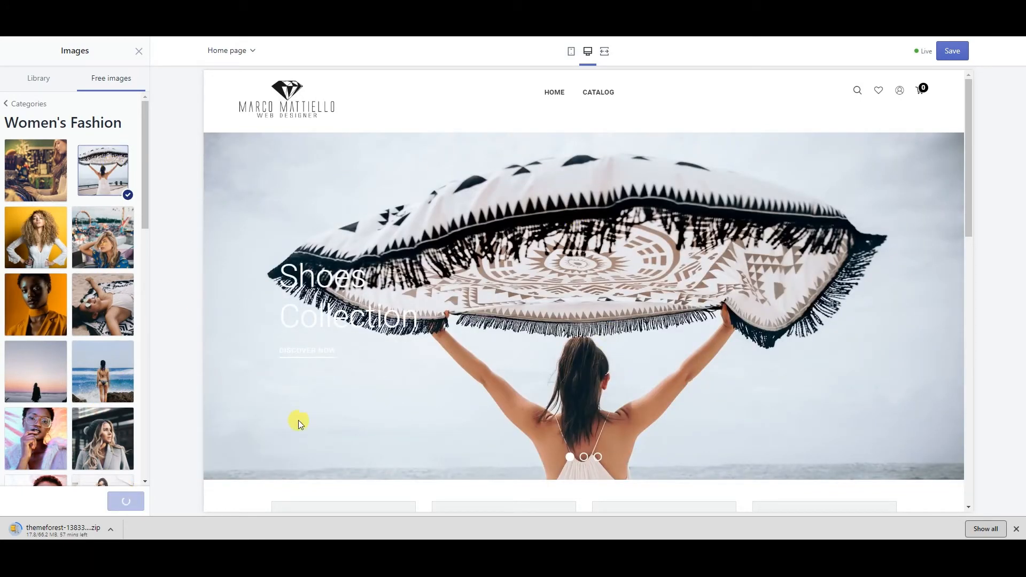
Try the Middle image alignment on the Shoes Collection slide, then set it to Bottom
{"action": "scroll", "coordinate": [90, 416], "scroll_direction": "down", "scroll_amount": 3}
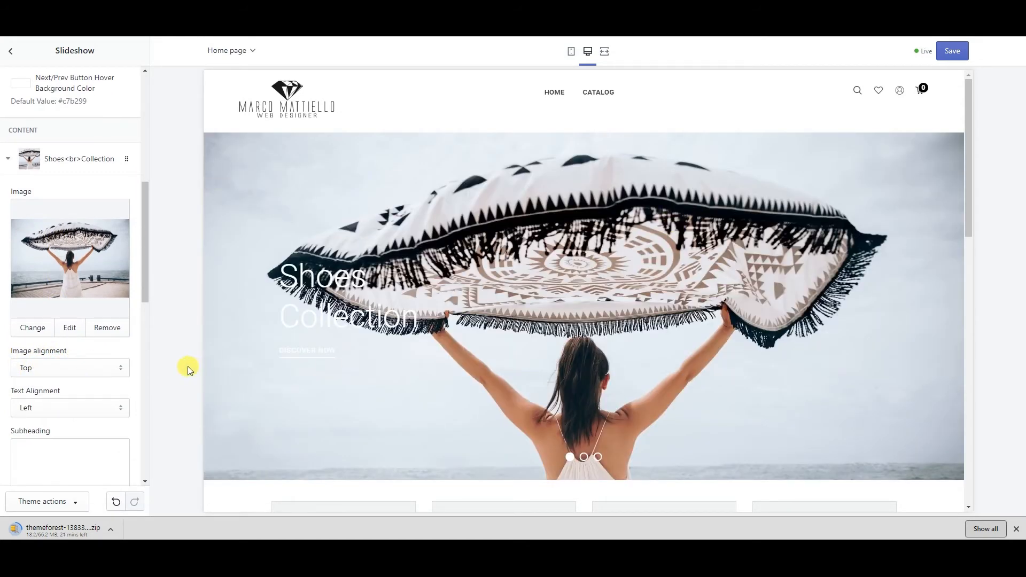
{"action": "left_click", "coordinate": [72, 368]}
{"action": "left_click", "coordinate": [65, 393]}
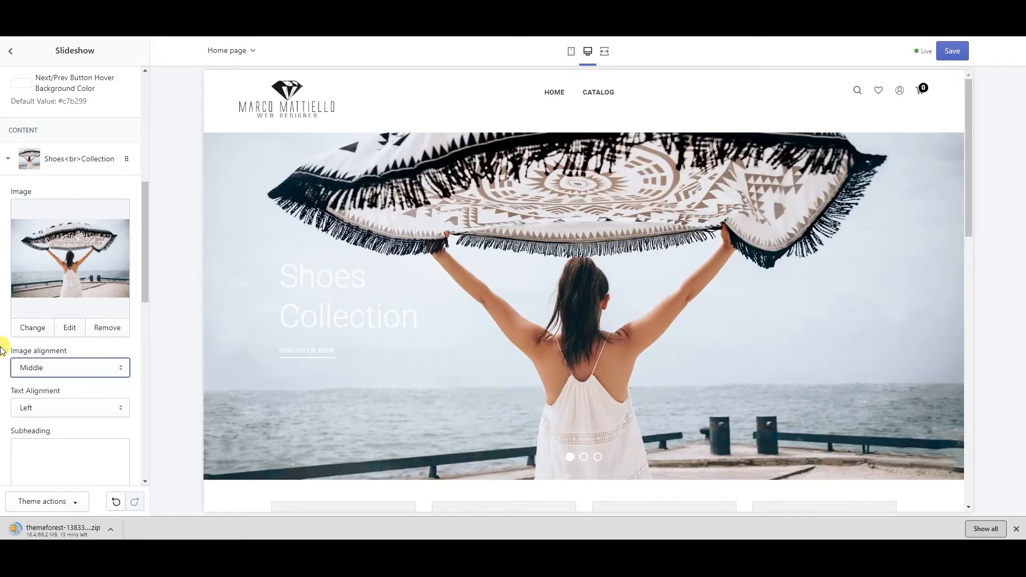
{"action": "left_click", "coordinate": [76, 369]}
{"action": "left_click", "coordinate": [63, 406]}
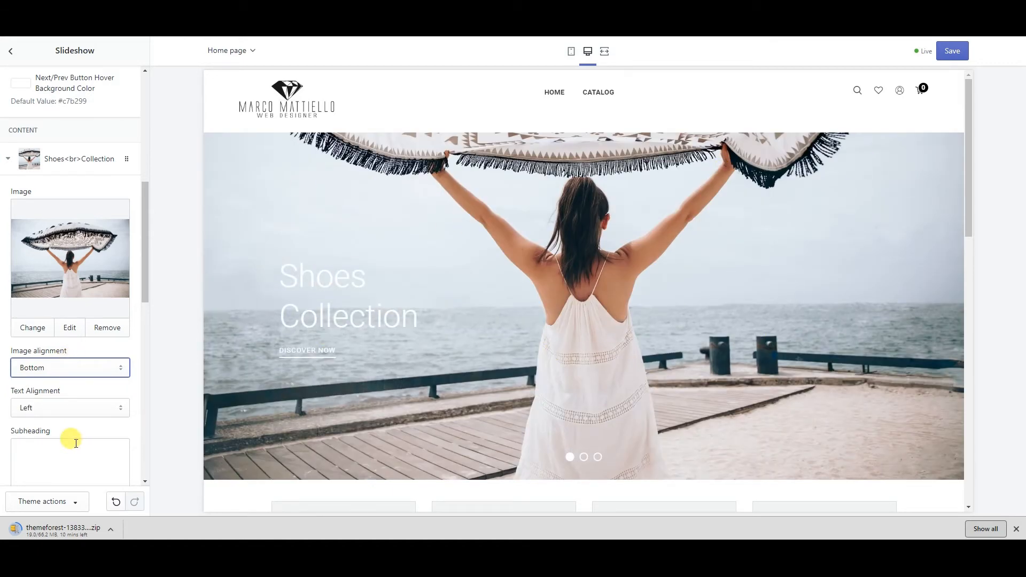
Add the subheading "lorem" to the Shoes Collection slide and look over its remaining text, button and link settings
{"action": "scroll", "coordinate": [72, 438], "scroll_direction": "down", "scroll_amount": 2}
{"action": "left_click", "coordinate": [57, 337]}
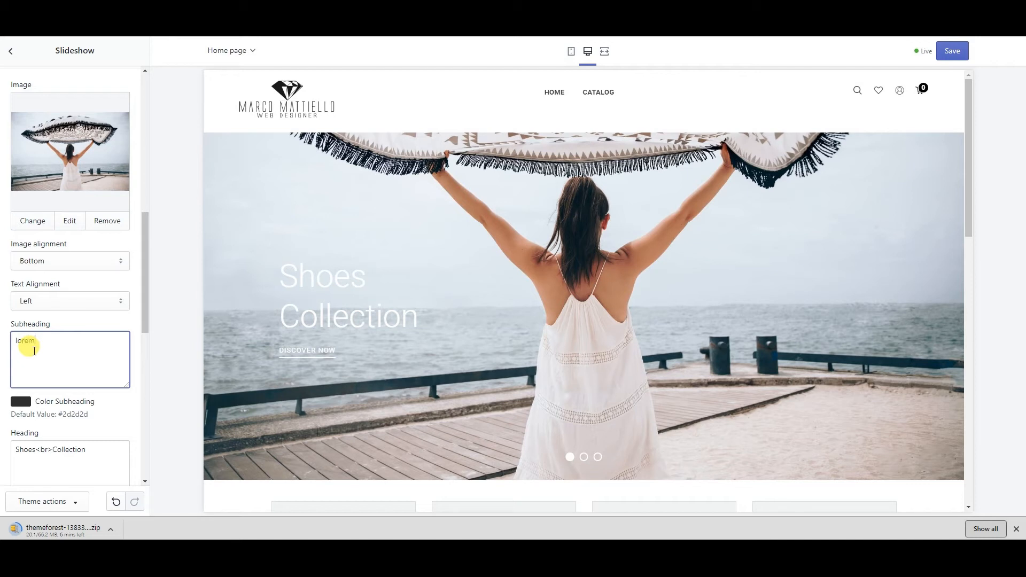
{"action": "left_click", "coordinate": [90, 320]}
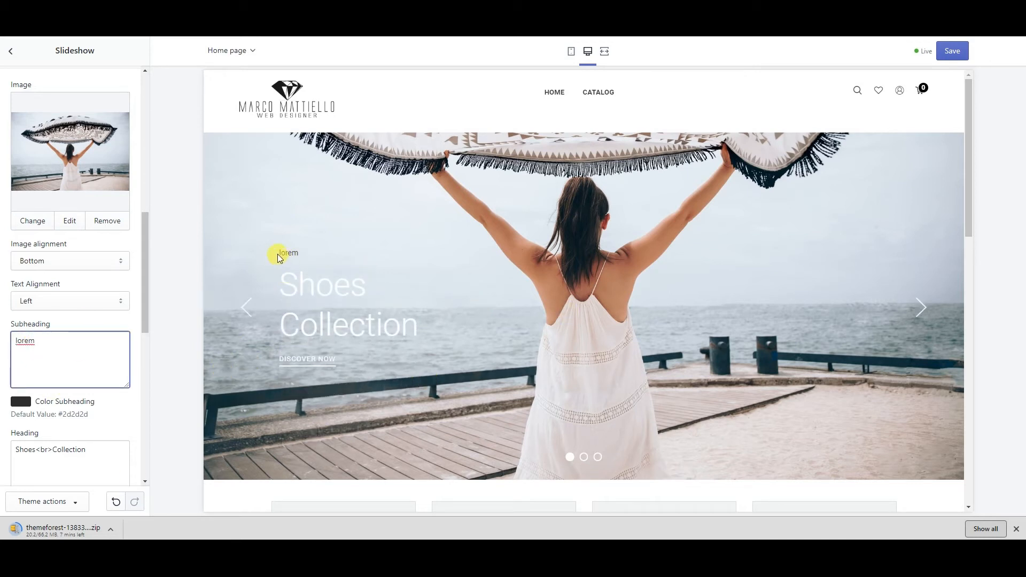
{"action": "scroll", "coordinate": [14, 355], "scroll_direction": "down", "scroll_amount": 10}
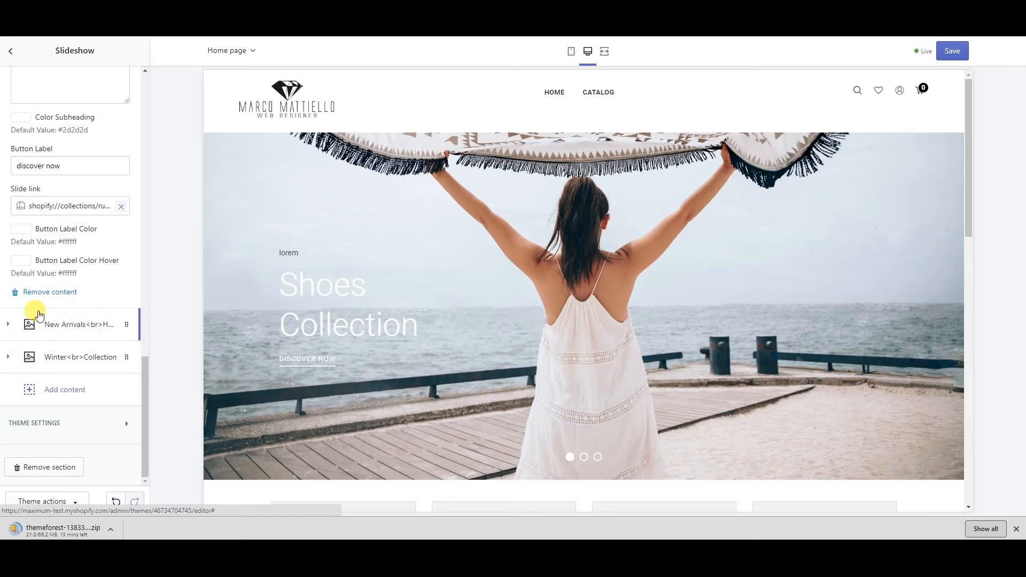
Collapse the Shoes Collection slide and remove the New Arrivals slide from the slideshow content
{"action": "scroll", "coordinate": [37, 304], "scroll_direction": "up", "scroll_amount": 15}
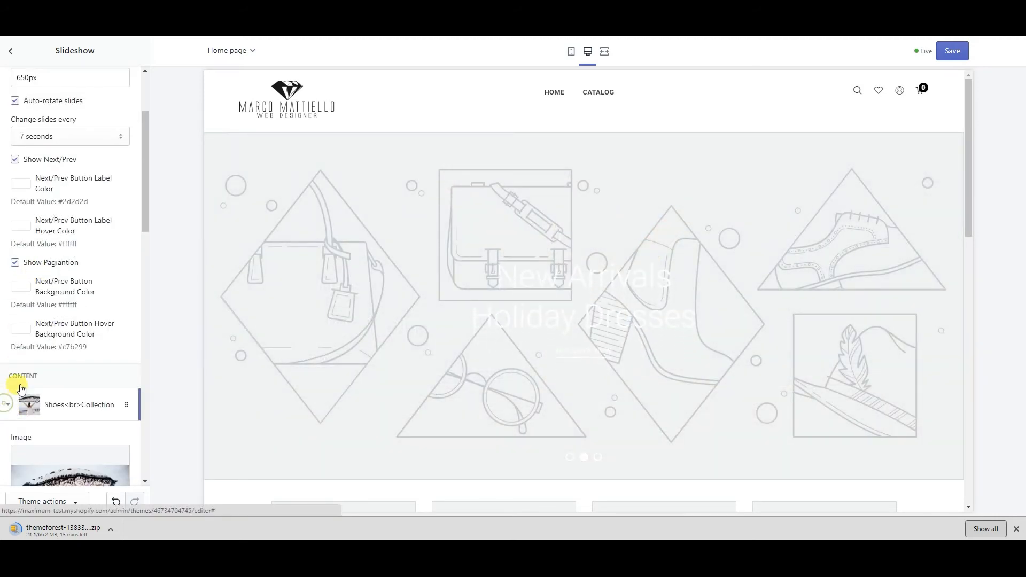
{"action": "left_click", "coordinate": [20, 389]}
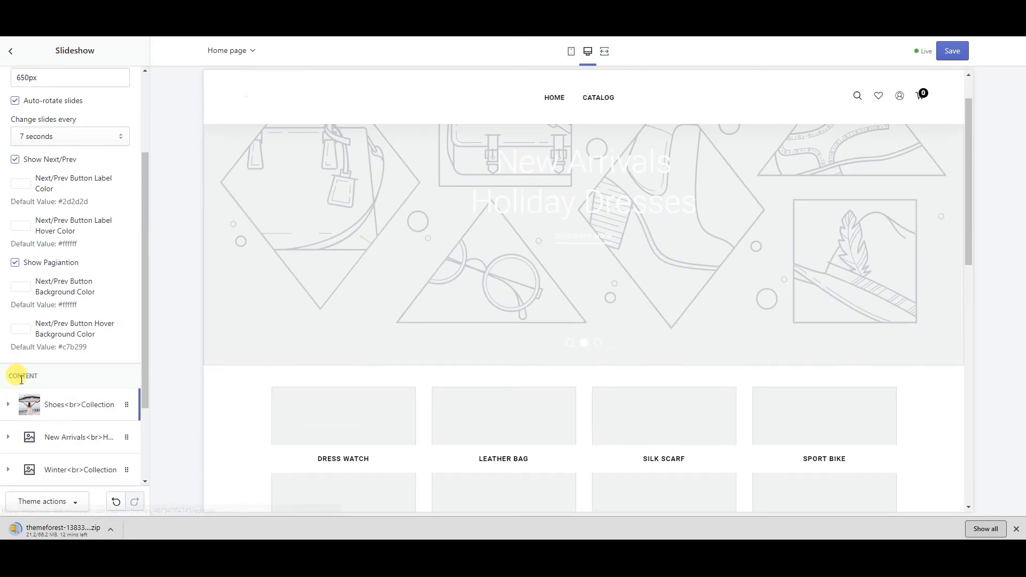
{"action": "scroll", "coordinate": [20, 385], "scroll_direction": "down", "scroll_amount": 2}
{"action": "mouse_move", "coordinate": [75, 296]}
{"action": "left_mouse_down"}
{"action": "mouse_move", "coordinate": [76, 338]}
{"action": "mouse_move", "coordinate": [64, 297]}
{"action": "left_mouse_up"}
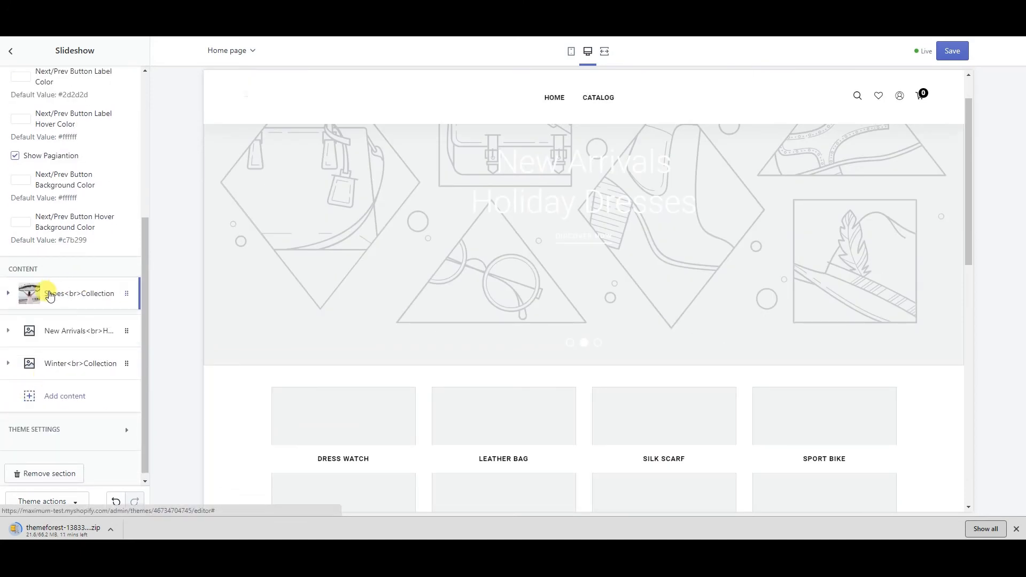
{"action": "left_click", "coordinate": [68, 335]}
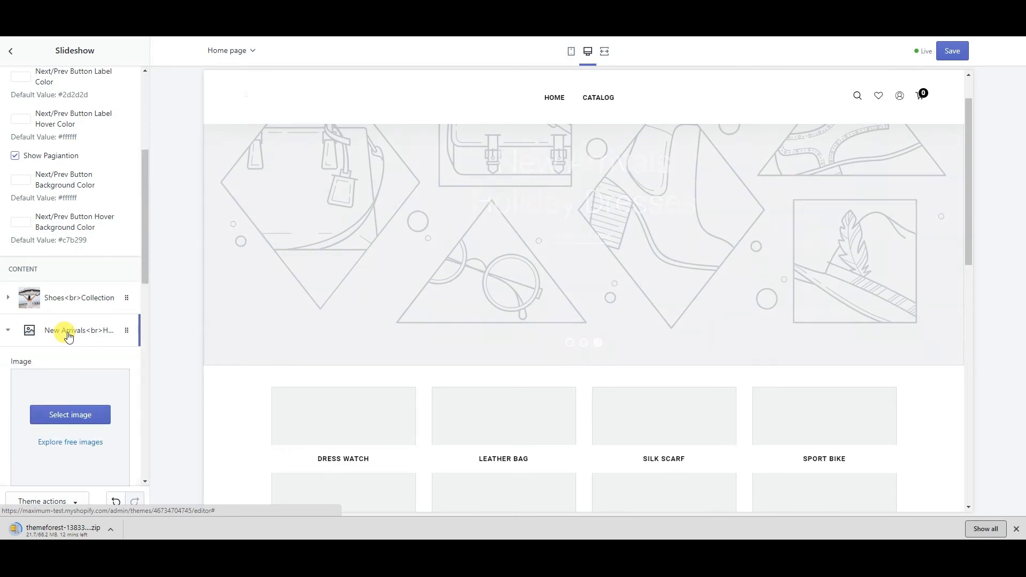
{"action": "scroll", "coordinate": [53, 357], "scroll_direction": "down", "scroll_amount": 10}
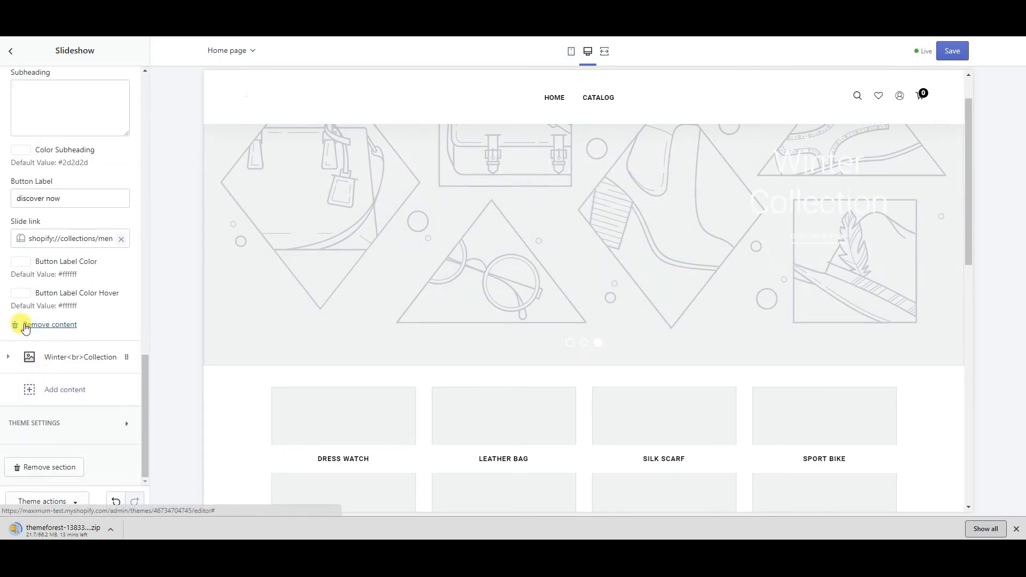
{"action": "left_click", "coordinate": [19, 325]}
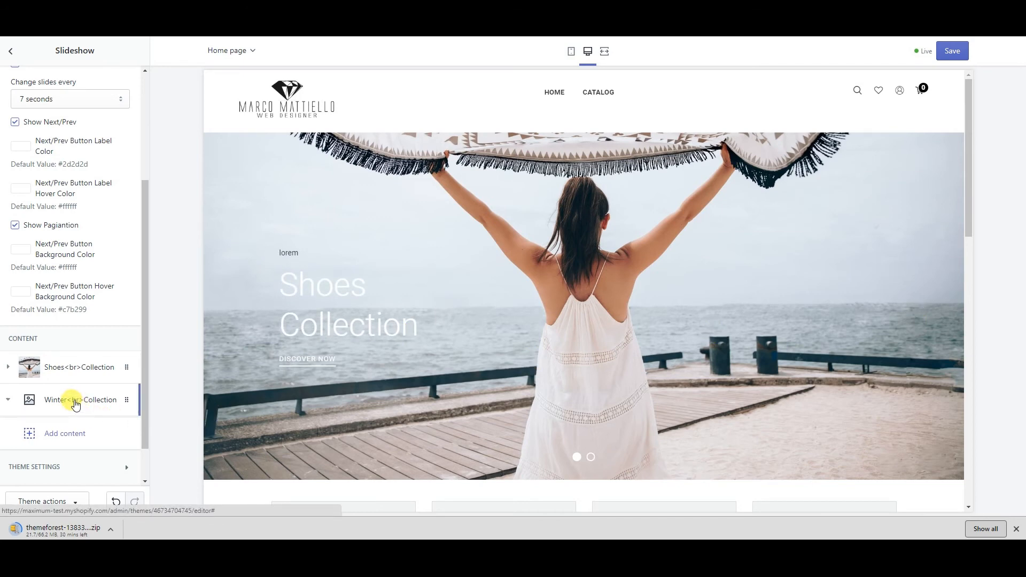
Remove the Winter Collection slide so the slideshow keeps only the Shoes Collection slide
{"action": "left_click", "coordinate": [75, 401]}
{"action": "scroll", "coordinate": [69, 410], "scroll_direction": "down", "scroll_amount": 6}
{"action": "left_click", "coordinate": [32, 358]}
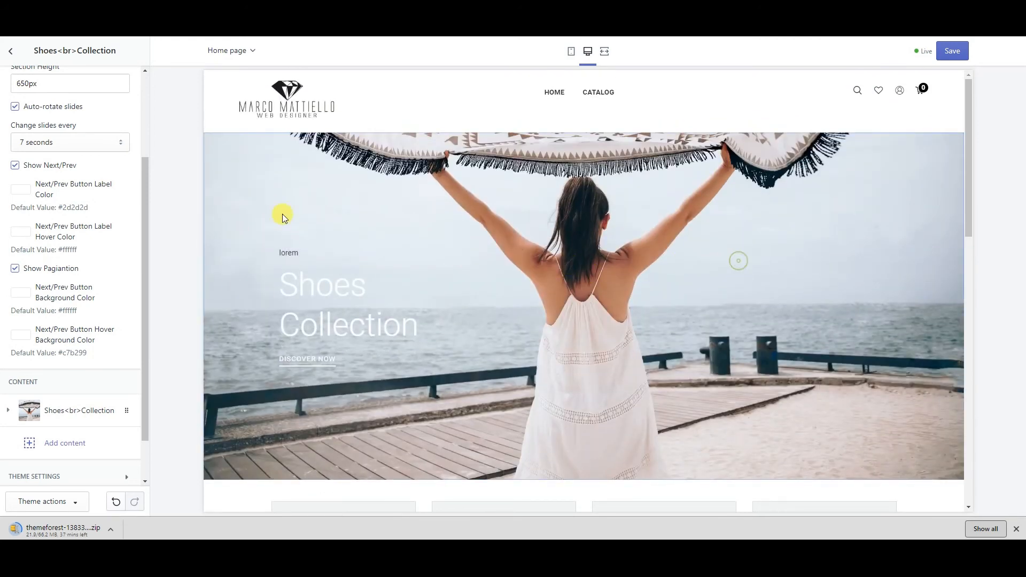
{"action": "left_click", "coordinate": [71, 447]}
{"action": "left_click", "coordinate": [70, 448]}
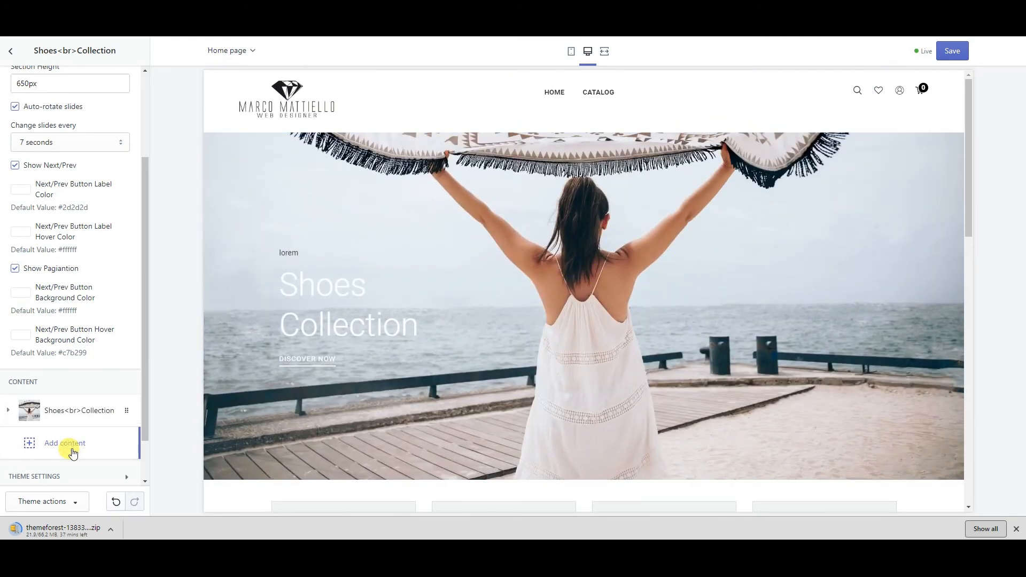
{"action": "left_click", "coordinate": [59, 448]}
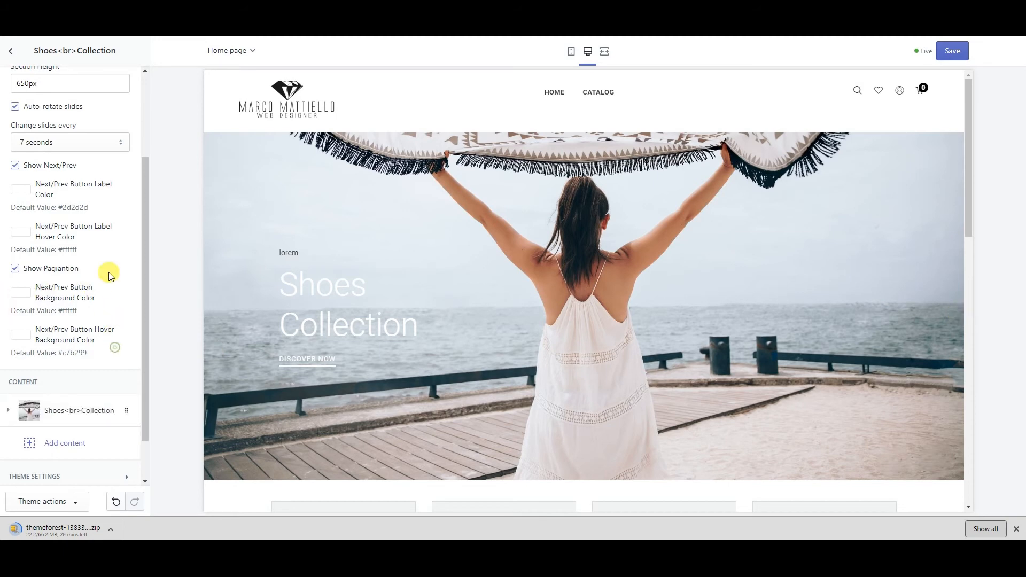
{"action": "scroll", "coordinate": [23, 194], "scroll_direction": "up", "scroll_amount": 3}
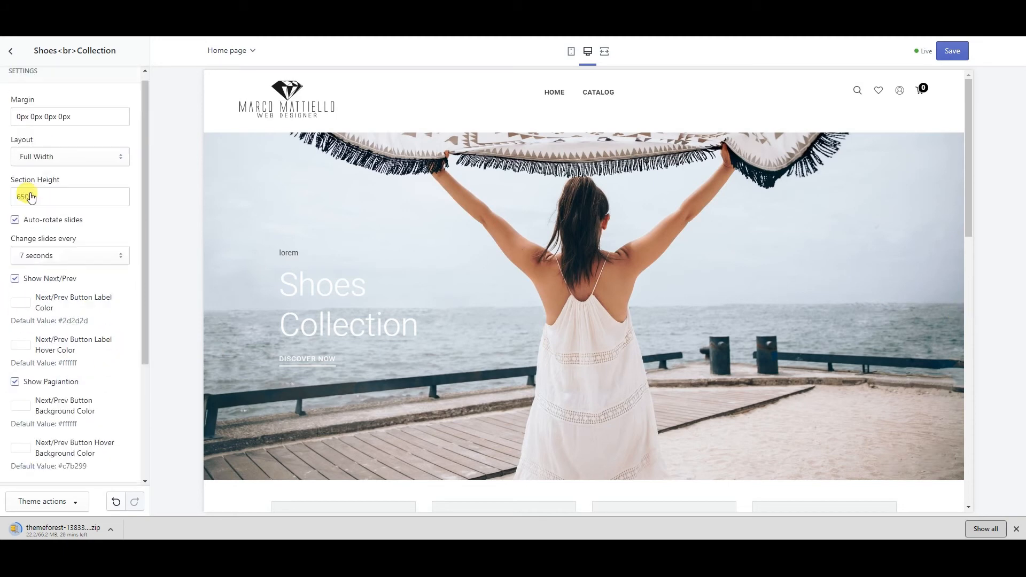
Leave the slideshow settings and remove the fourth block, Sport Bike, from the Gallery section
{"action": "left_click", "coordinate": [12, 59]}
{"action": "scroll", "coordinate": [495, 291], "scroll_direction": "down", "scroll_amount": 5}
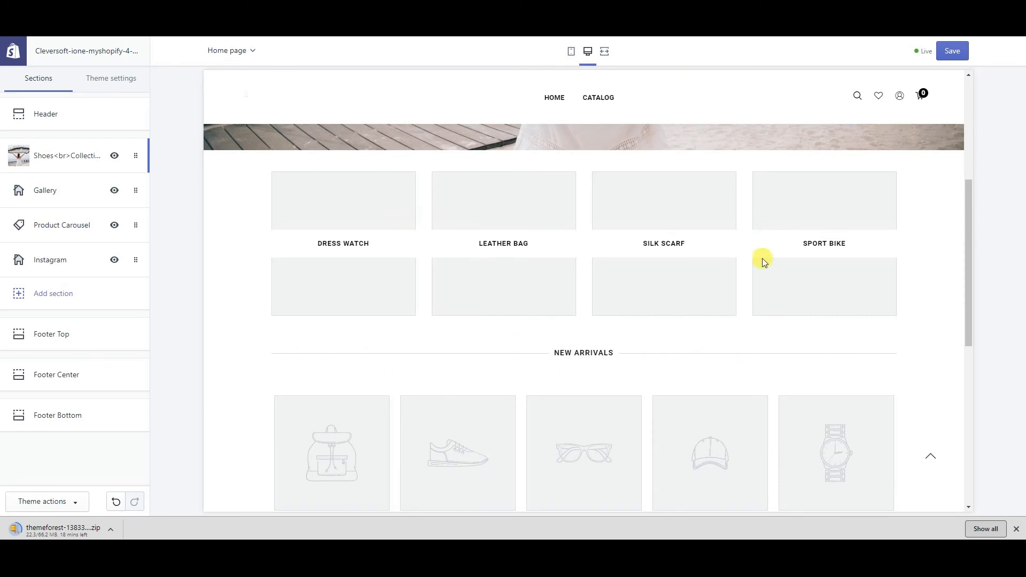
{"action": "left_click", "coordinate": [53, 193]}
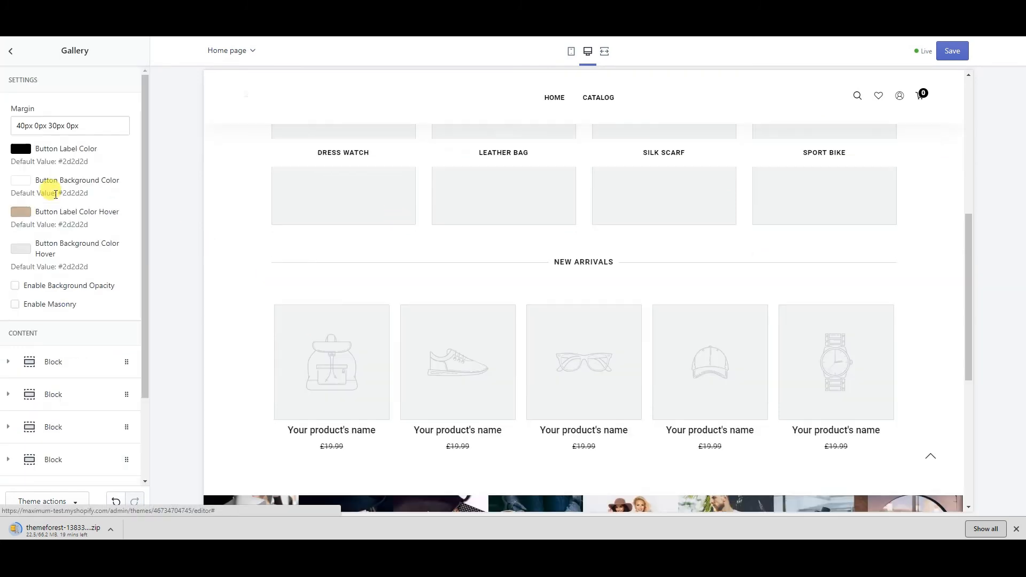
{"action": "left_click", "coordinate": [74, 460]}
{"action": "scroll", "coordinate": [53, 363], "scroll_direction": "down", "scroll_amount": 5}
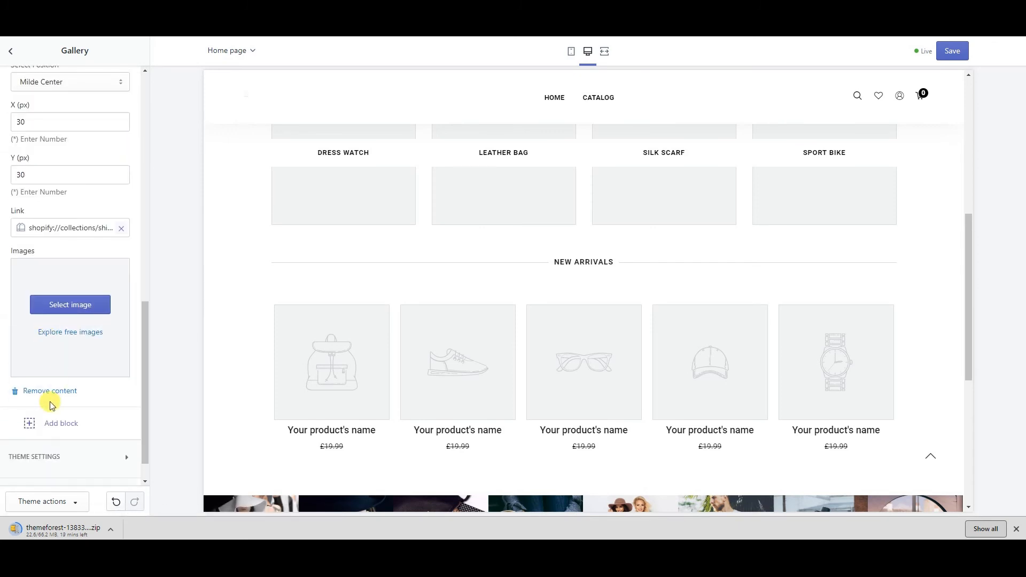
{"action": "left_click", "coordinate": [49, 391]}
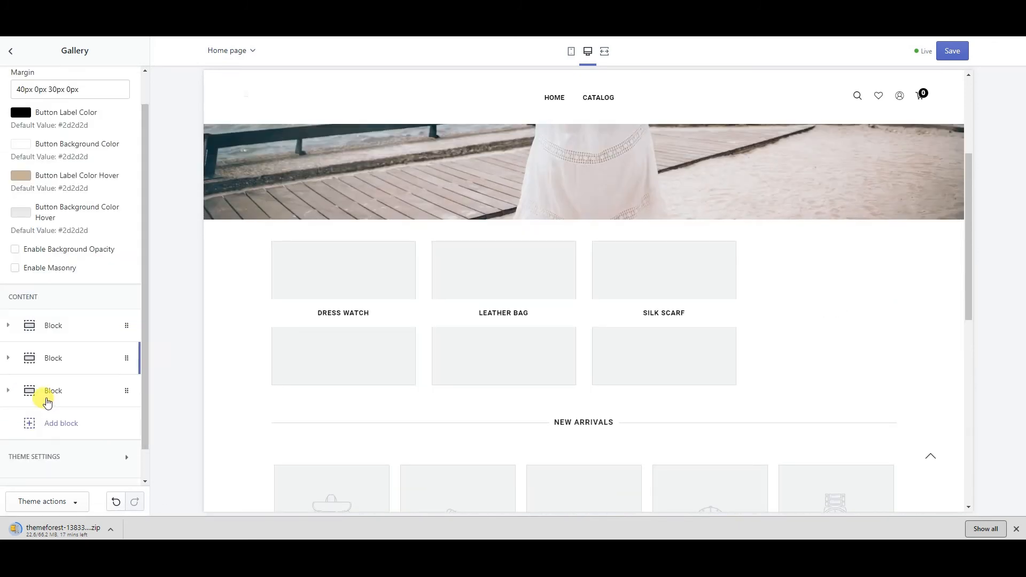
Set the container width of the Gallery's first block, dress watch, to 4 Columns - 1/3
{"action": "left_click", "coordinate": [55, 324]}
{"action": "scroll", "coordinate": [59, 322], "scroll_direction": "down", "scroll_amount": 5}
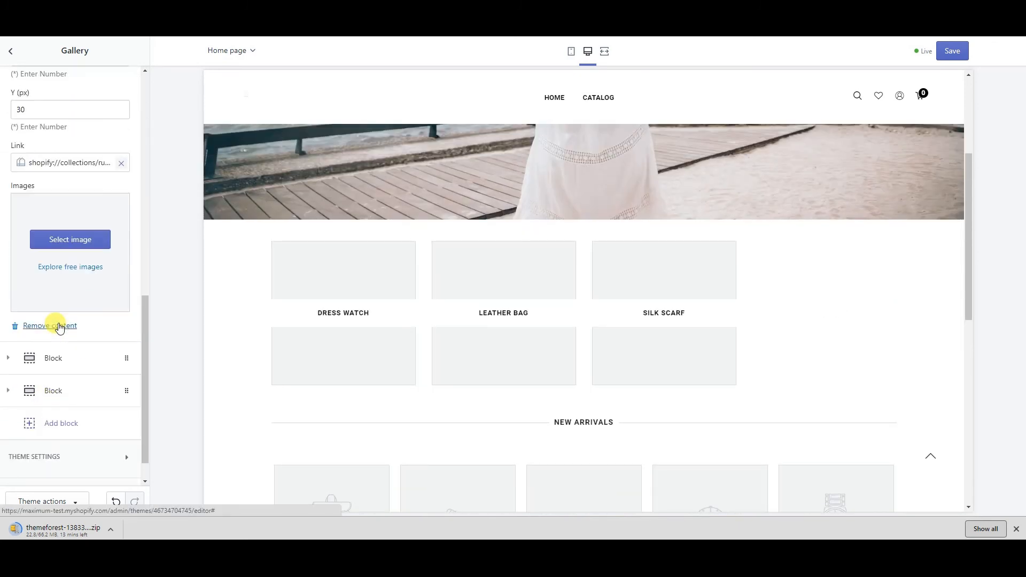
{"action": "scroll", "coordinate": [108, 341], "scroll_direction": "up", "scroll_amount": 6}
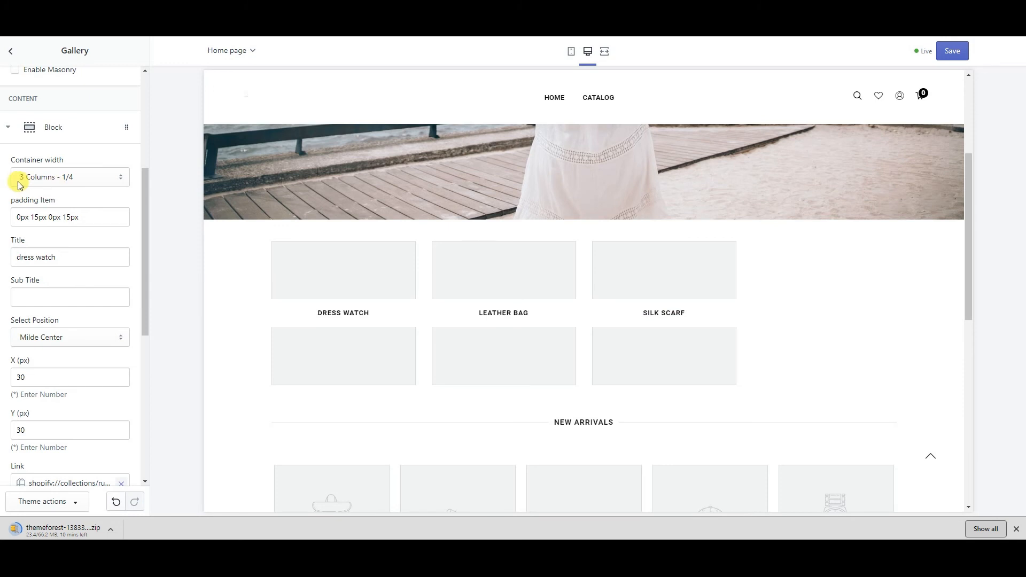
{"action": "left_click", "coordinate": [30, 181]}
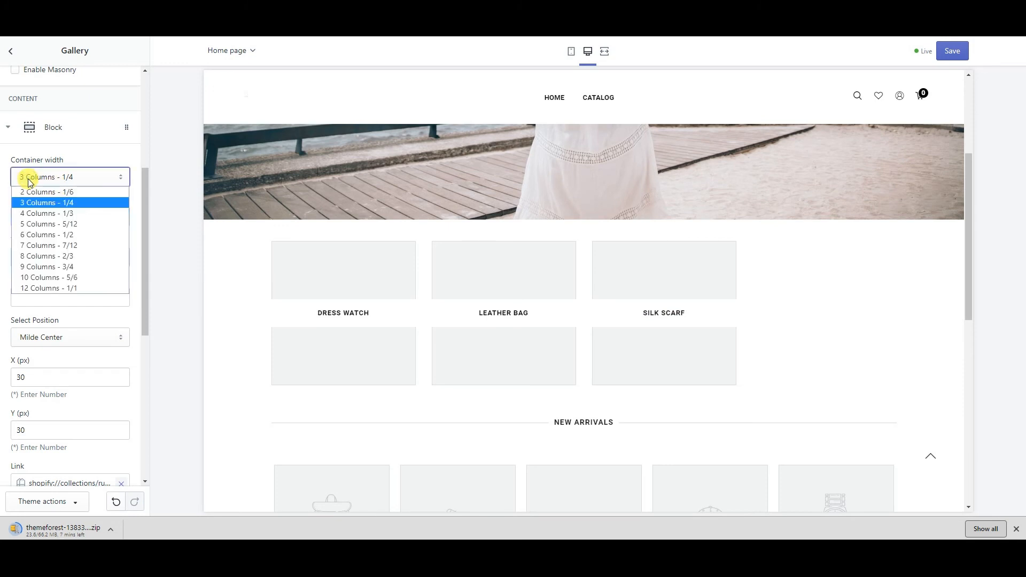
{"action": "left_click", "coordinate": [48, 213]}
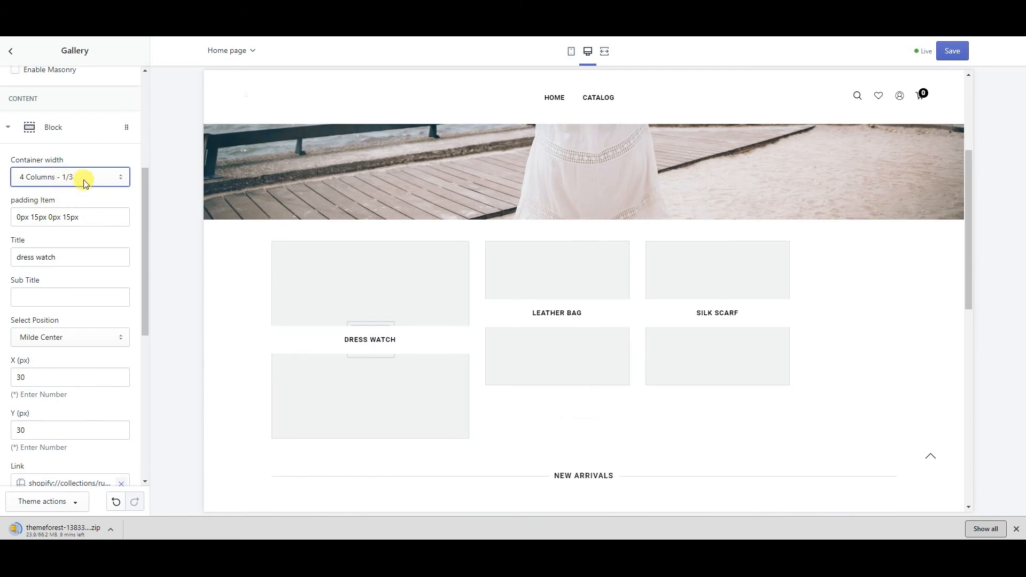
Give the Gallery's dress watch block the first free stock image from the Men's Fashion category
{"action": "scroll", "coordinate": [86, 395], "scroll_direction": "down", "scroll_amount": 5}
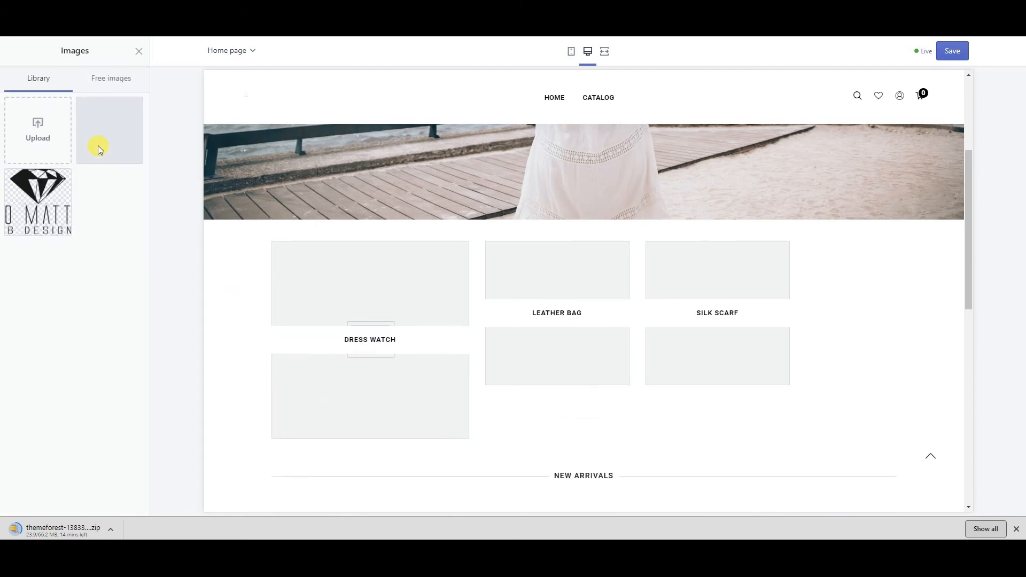
{"action": "left_click", "coordinate": [99, 81]}
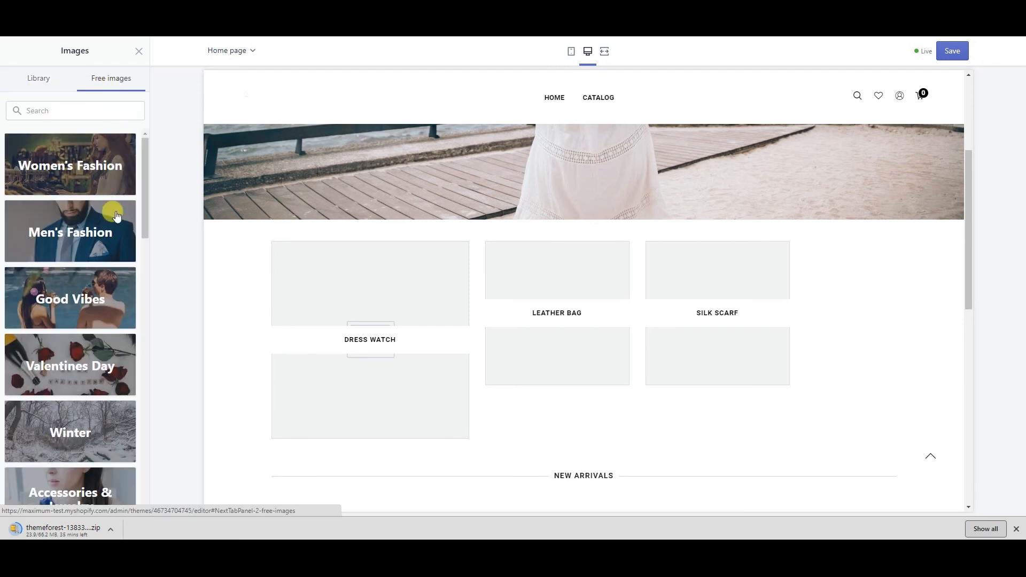
{"action": "left_click", "coordinate": [73, 214]}
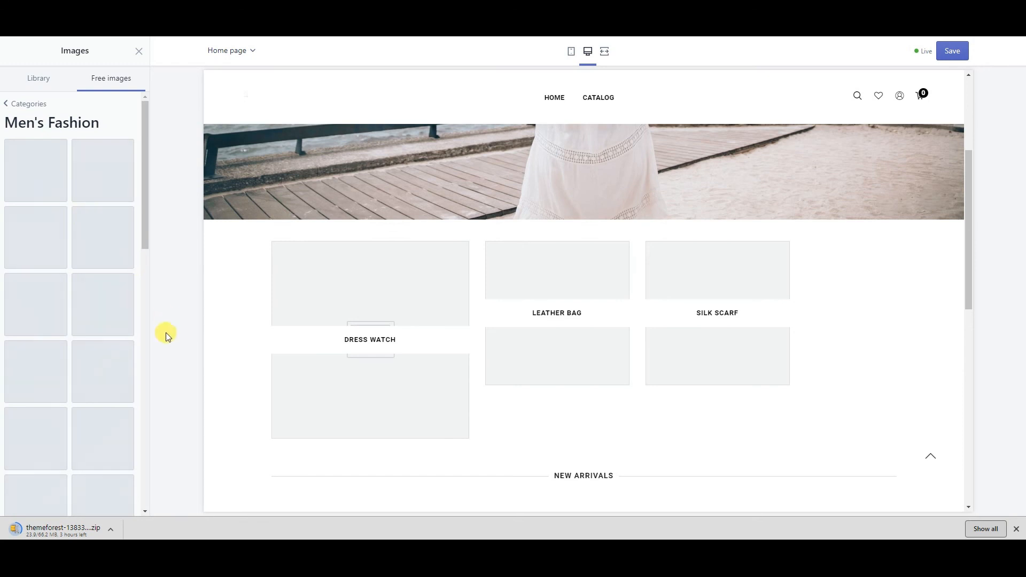
{"action": "left_click", "coordinate": [37, 176]}
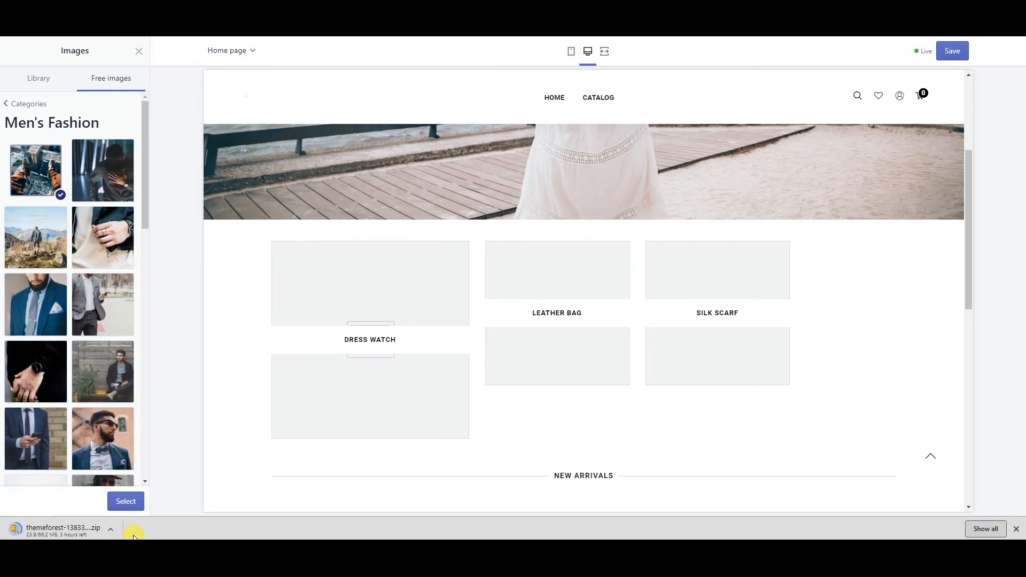
{"action": "left_click", "coordinate": [126, 500]}
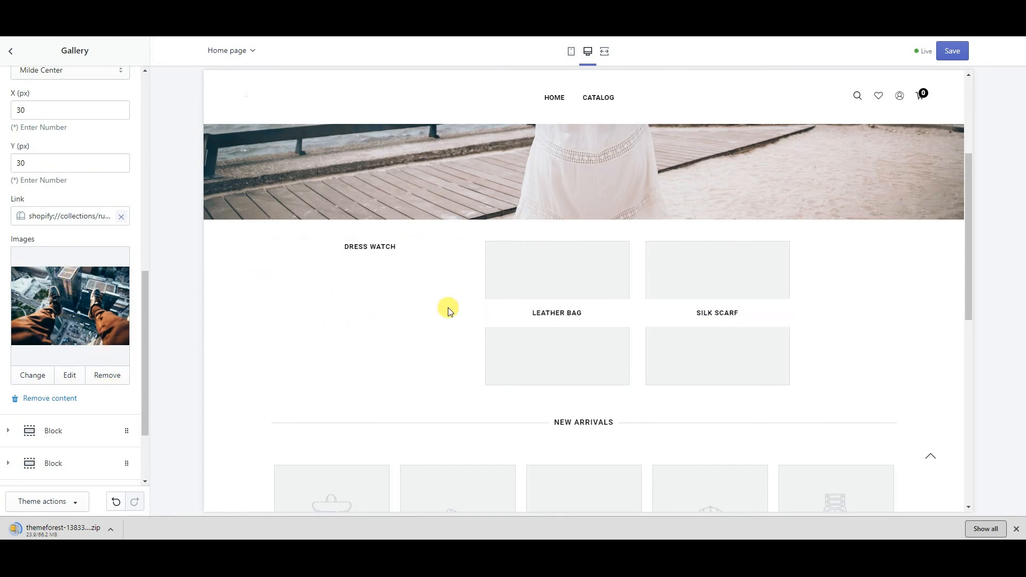
Review the home page preview, checking the gallery with its new image and the slideshow and header above it
{"action": "scroll", "coordinate": [402, 366], "scroll_direction": "down", "scroll_amount": 4}
{"action": "scroll", "coordinate": [549, 267], "scroll_direction": "up", "scroll_amount": 4}
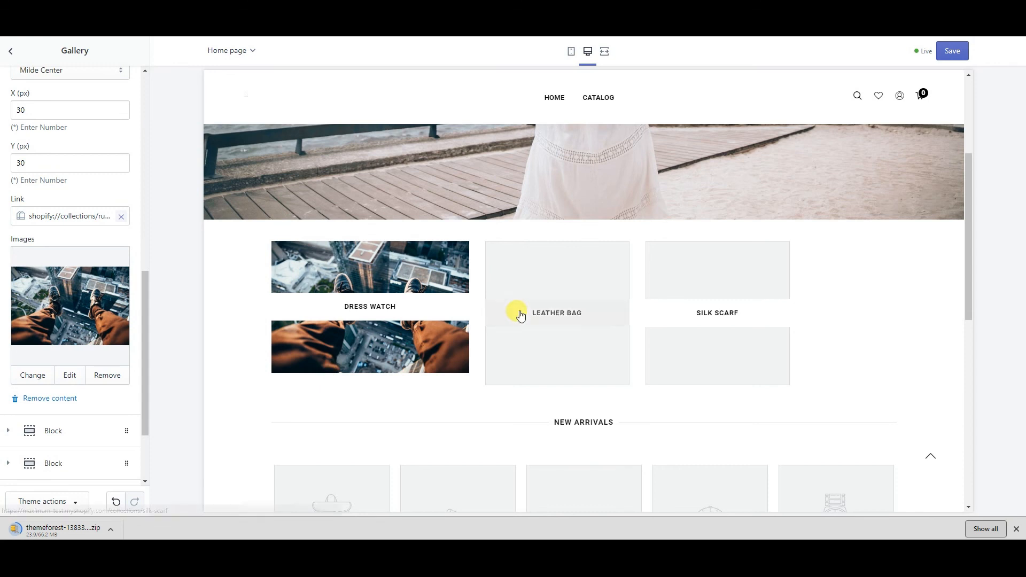
{"action": "scroll", "coordinate": [518, 311], "scroll_direction": "down", "scroll_amount": 1}
{"action": "scroll", "coordinate": [252, 229], "scroll_direction": "up", "scroll_amount": 3}
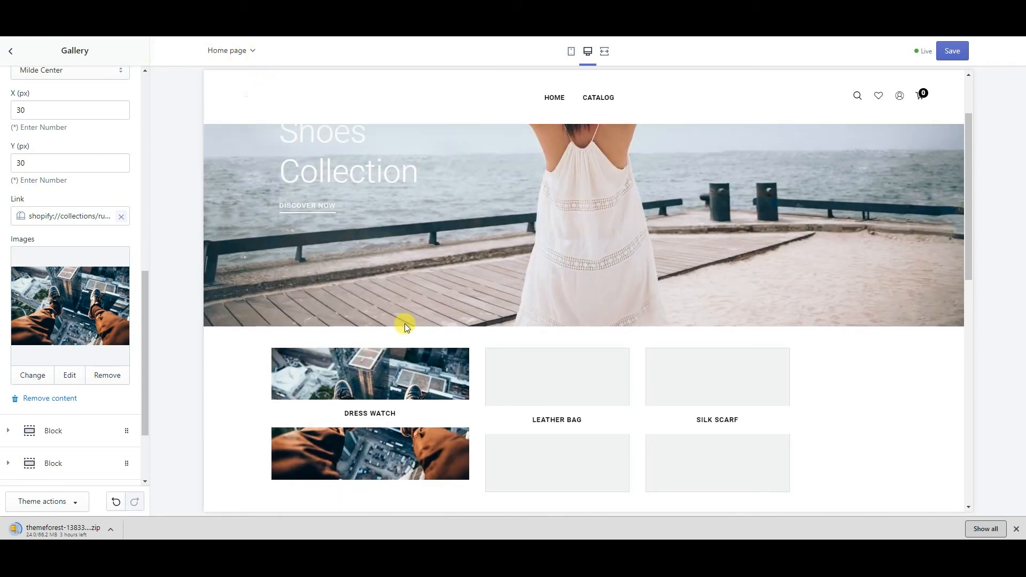
{"action": "scroll", "coordinate": [407, 332], "scroll_direction": "up", "scroll_amount": 1}
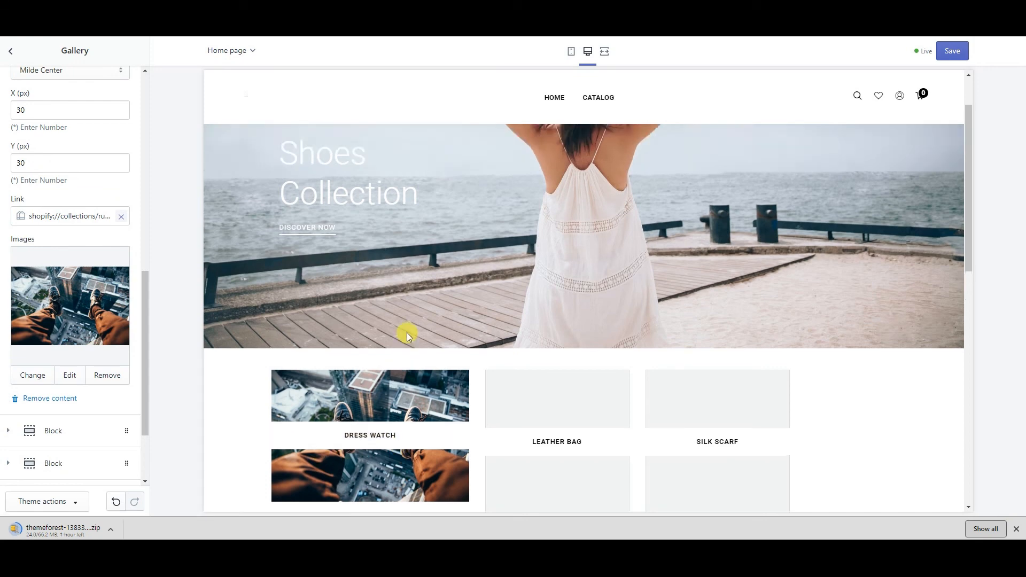
{"action": "scroll", "coordinate": [406, 333], "scroll_direction": "up", "scroll_amount": 3}
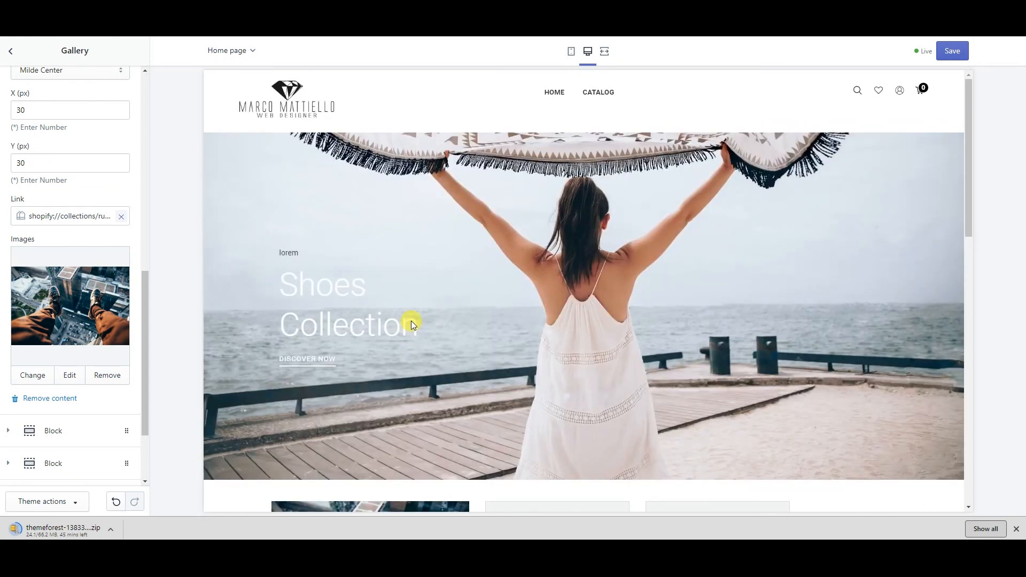